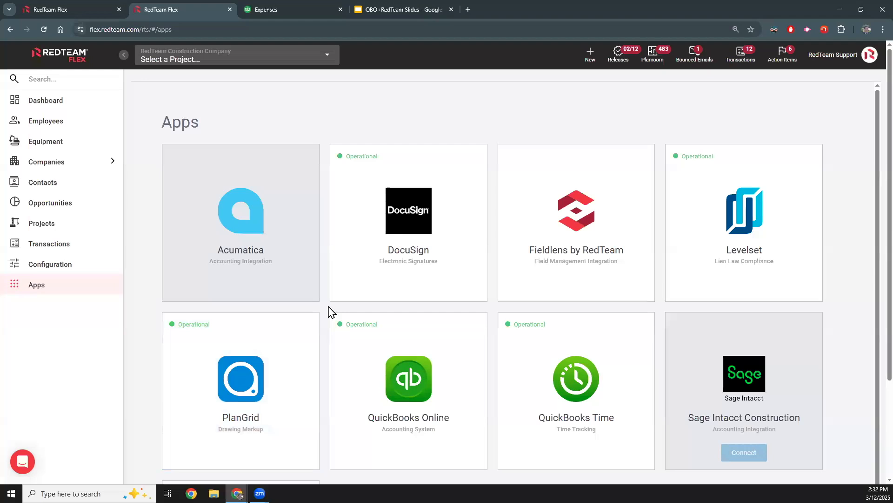
- Open the QuickBooks Online integration and look over its control accounts and the QuickBooks import options
left_click(361, 333)
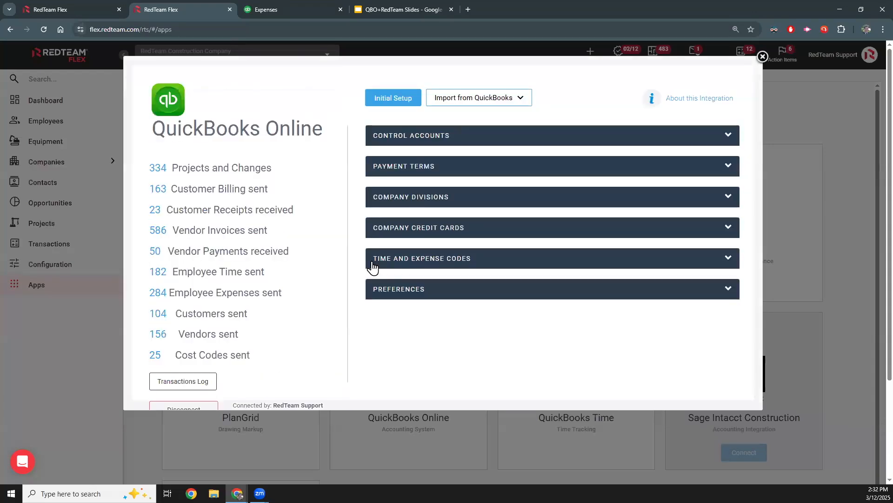
left_click(419, 138)
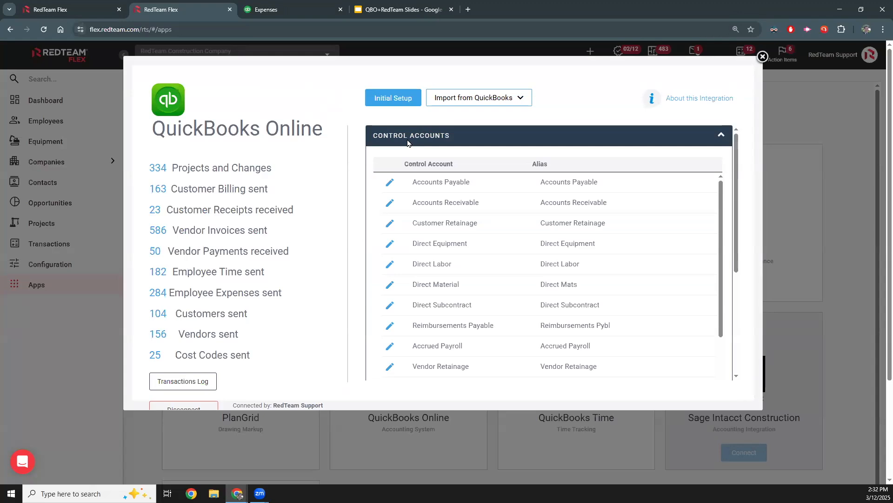
left_click(408, 143)
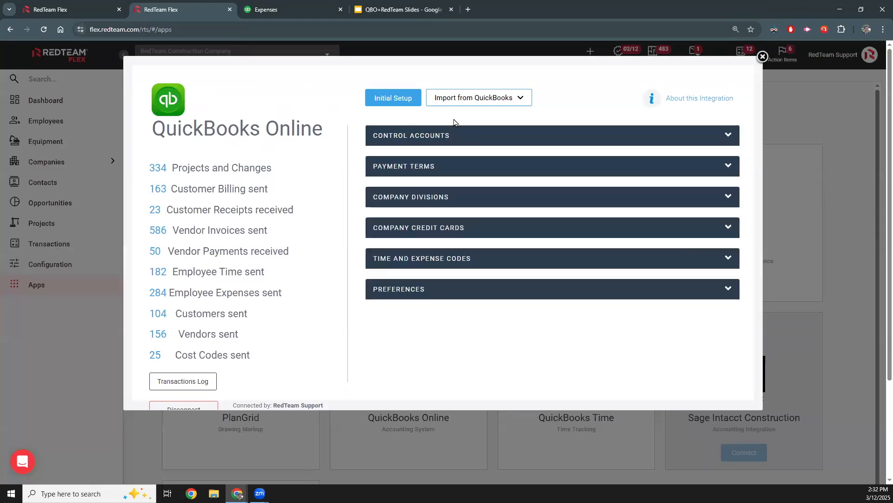
left_click(455, 103)
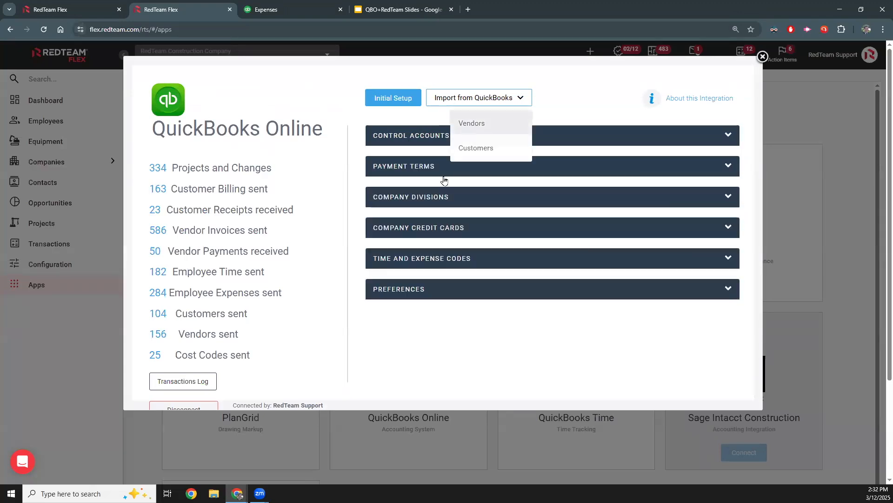
left_click(436, 114)
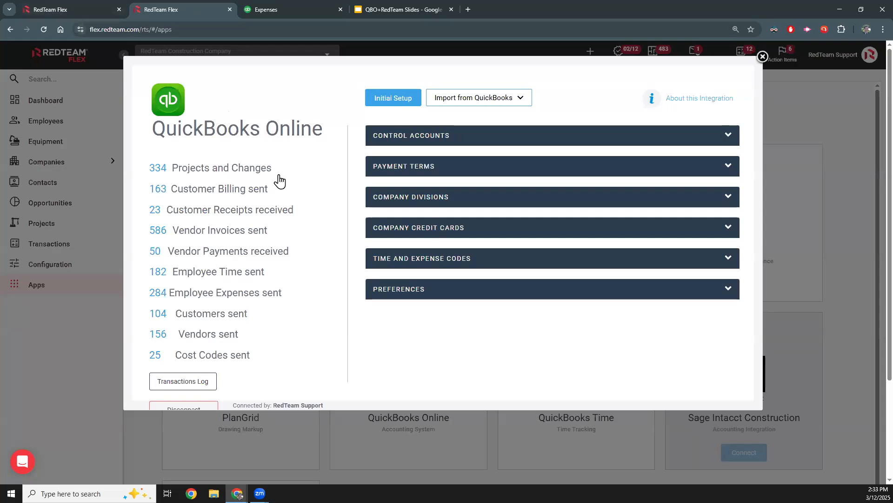
- Switch to the Naval Dockyard project, open its buyout commitments and expand the Able Pavement and concrete commitment
left_click(94, 10)
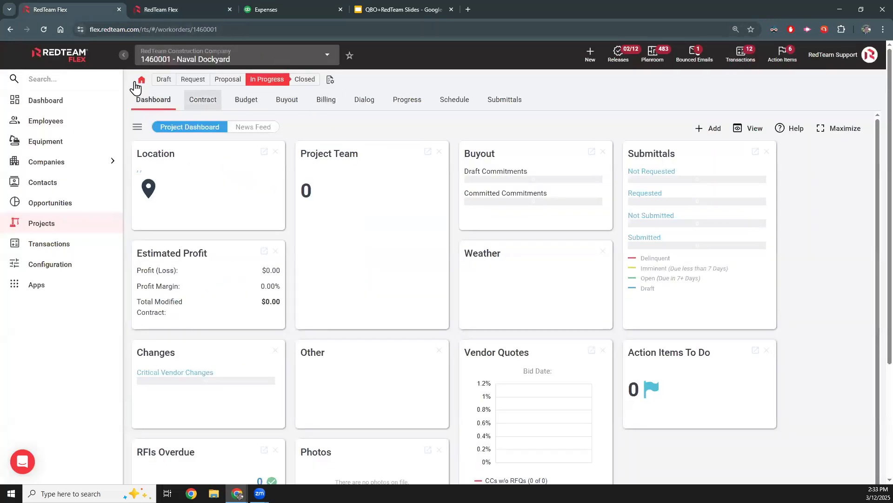
left_click(277, 104)
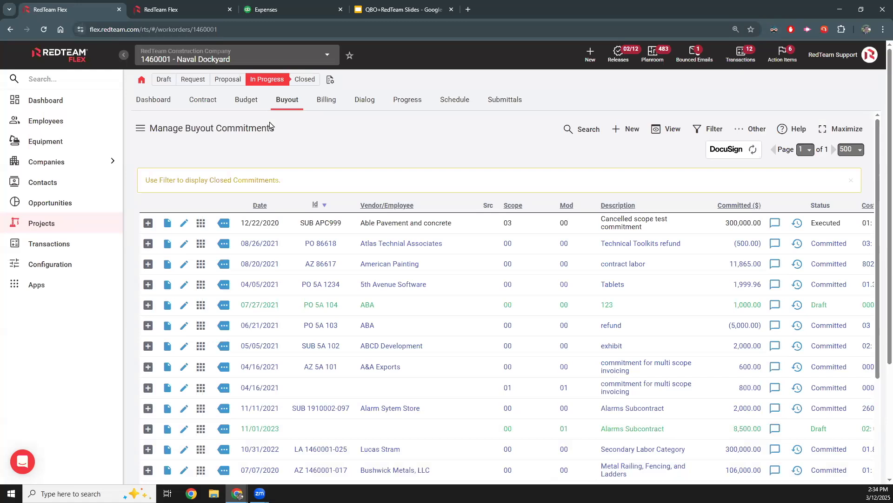
left_click(148, 223)
- Open the project's vendor invoices and view the spreadsheet import option for adding an invoice, closing it without importing
left_click(141, 130)
left_click(173, 176)
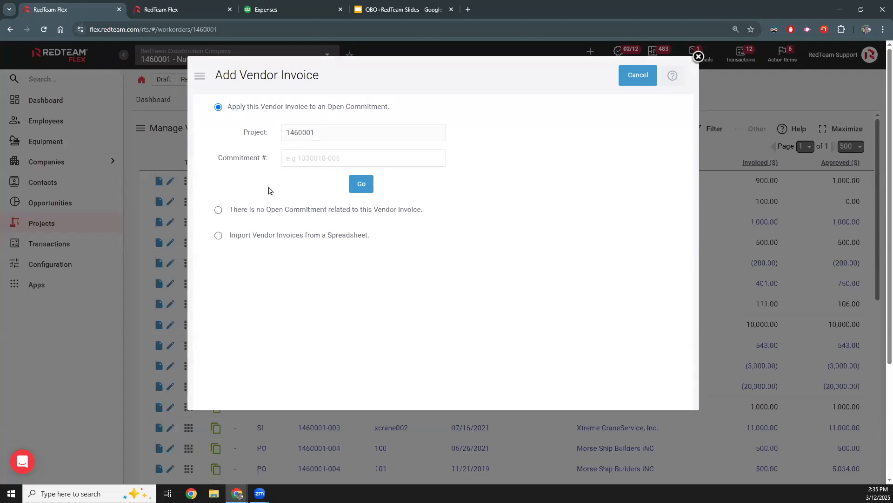
left_click(219, 235)
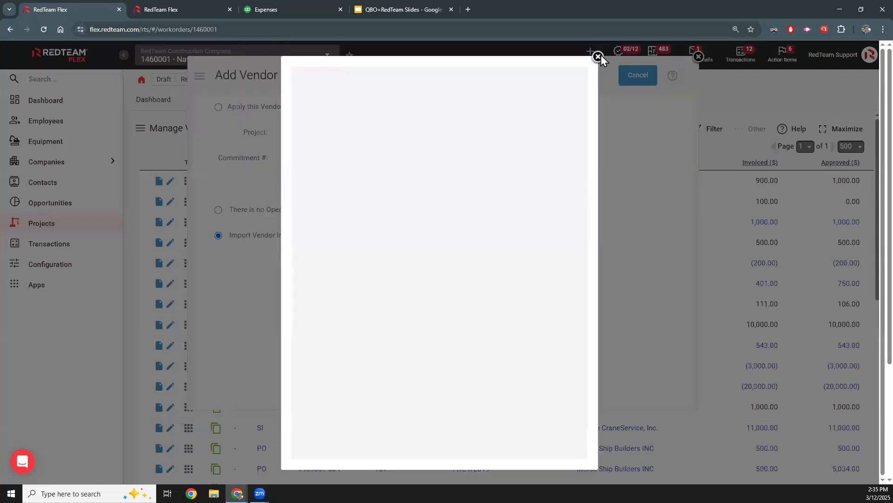
left_click(599, 57)
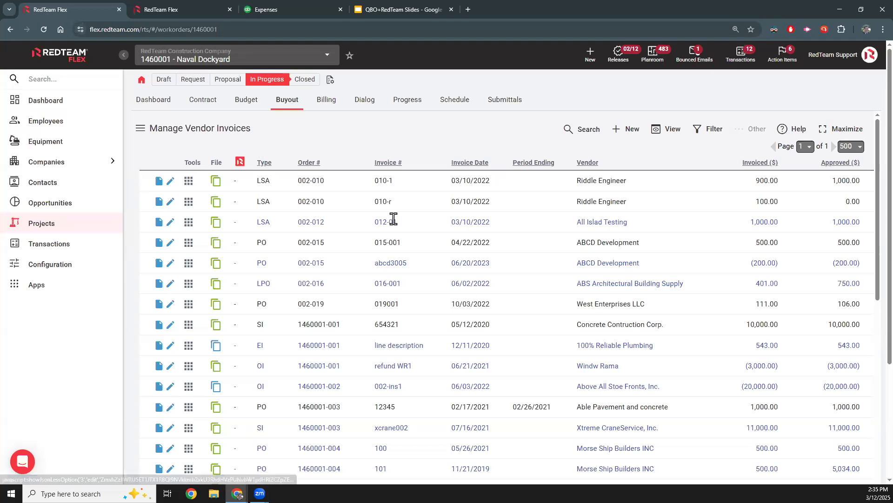
- Open All Islad Testing's vendor invoice for editing and accept the item 1 line in its Job Cost step
left_click(469, 218)
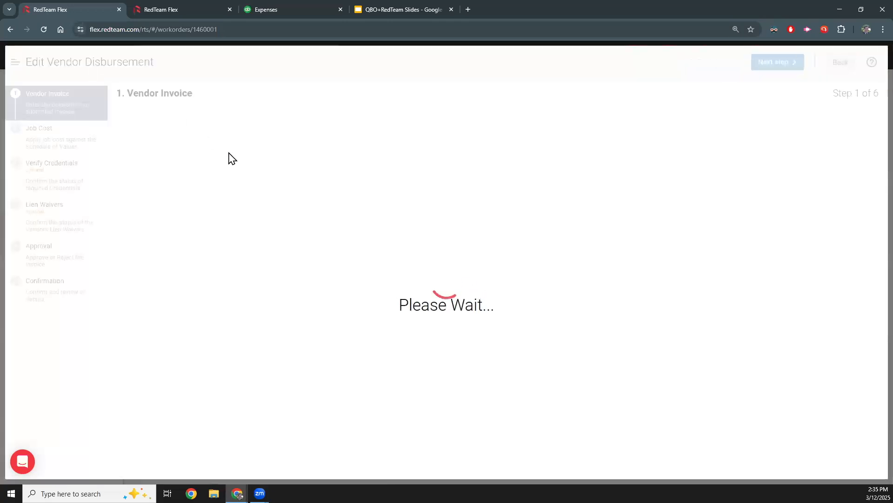
left_click(50, 141)
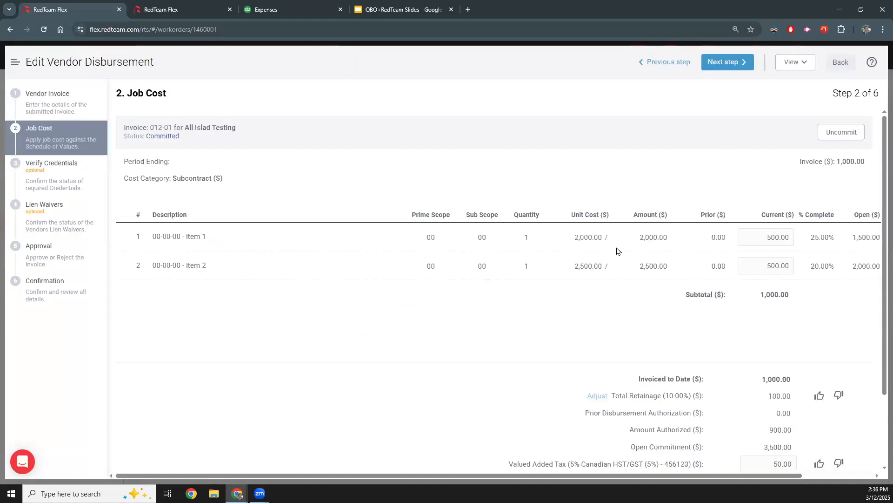
scroll(614, 251, "right", 3)
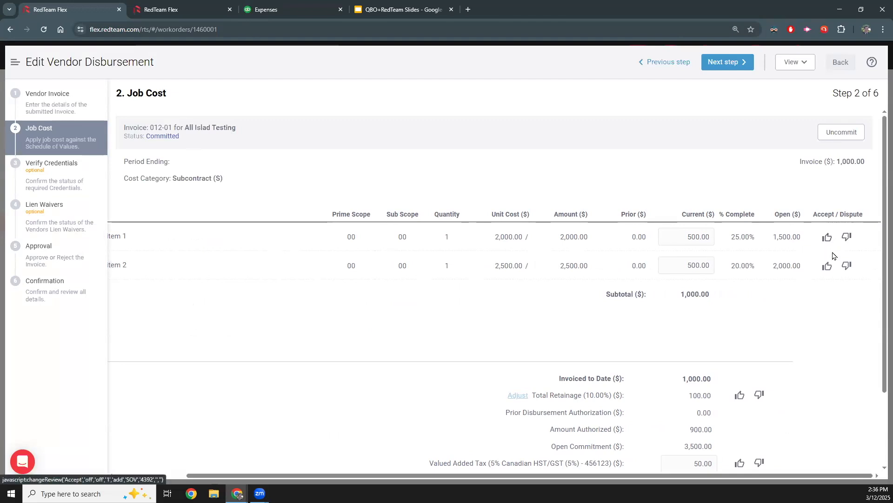
left_click(827, 238)
left_click(847, 265)
left_click(587, 415)
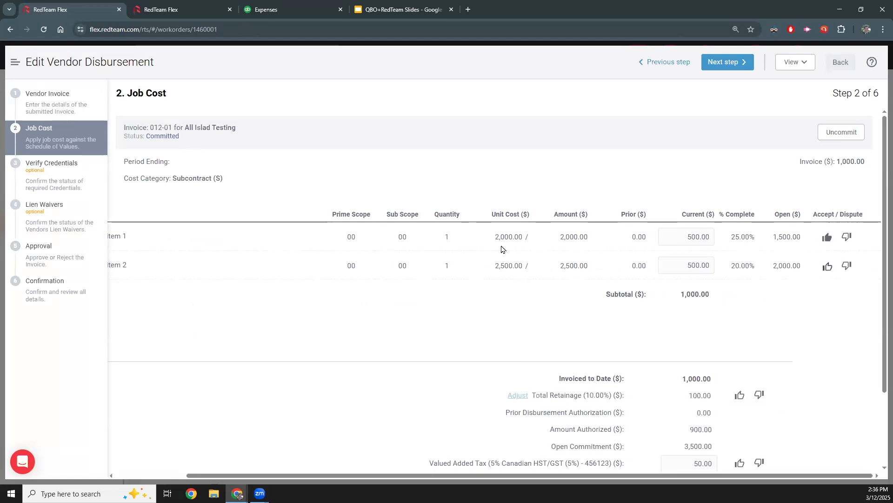
- Open the invoice's Approval step and look over the vendor rating, comments, notes and approve or reject options
left_click(46, 247)
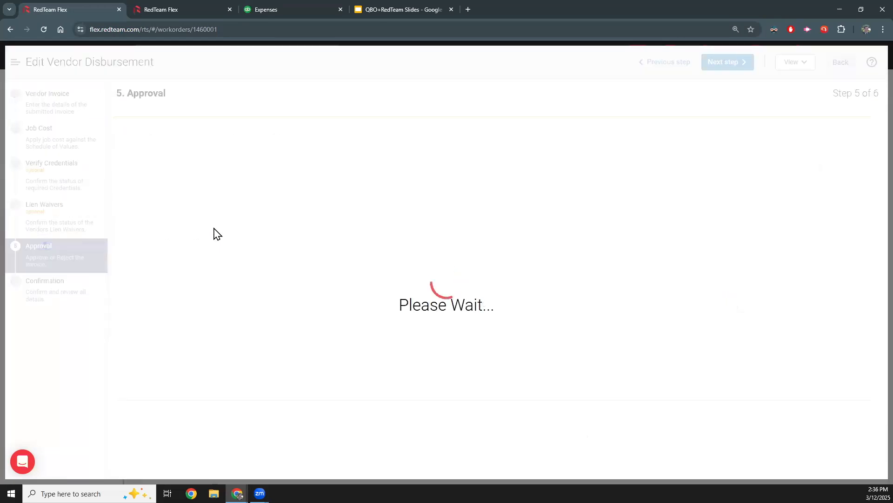
scroll(343, 261, "down", 5)
scroll(343, 271, "down", 4)
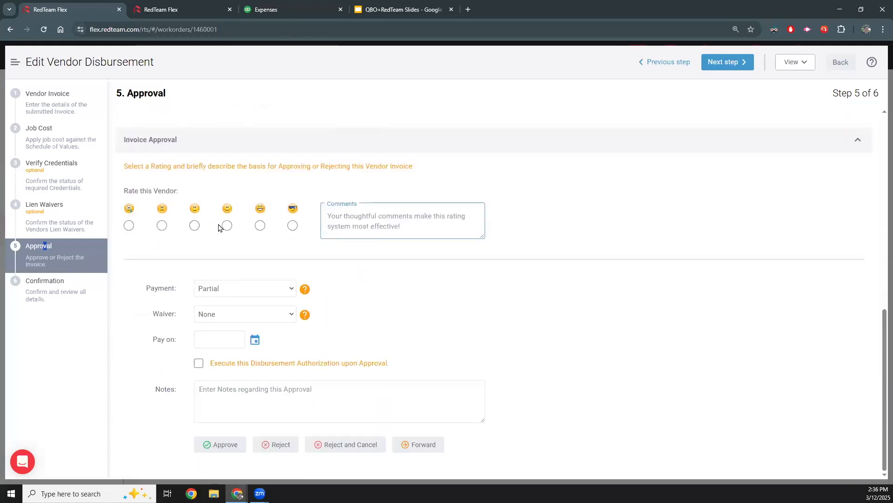
left_click(385, 227)
left_click(277, 401)
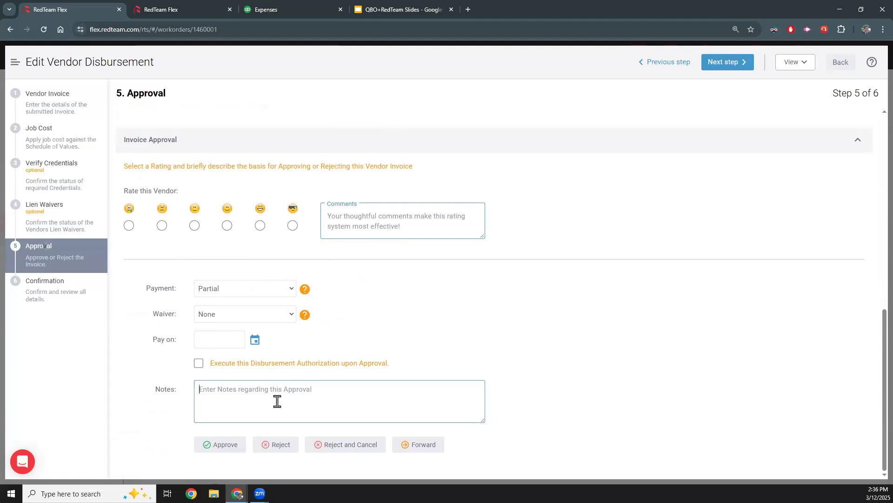
left_click(267, 447)
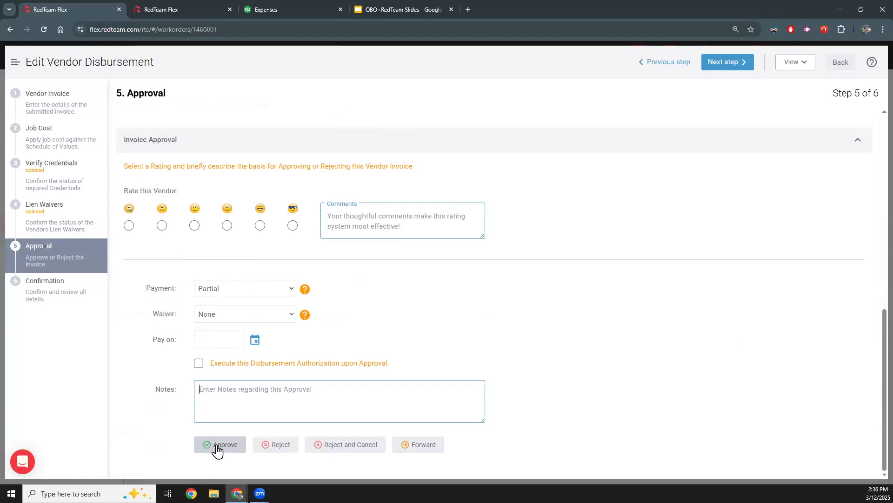
- Examine the option to execute the disbursement authorization upon approval, and return to the vendor invoices without approving
left_click(190, 365)
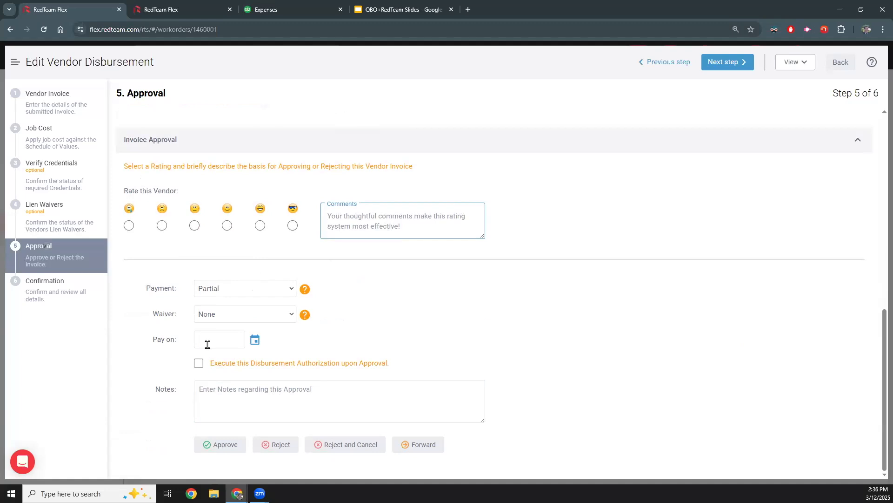
left_click(199, 363)
left_click_drag(239, 364, 279, 366)
left_click(229, 372)
left_click(840, 64)
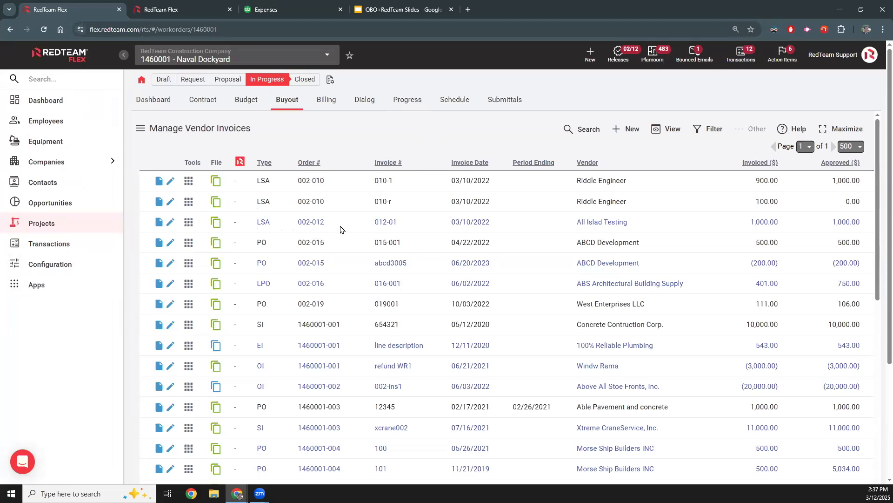
- Switch to QuickBooks, open Riddle Engineer's vendor retainage bill, examine its category and item details, and close it
left_click(269, 8)
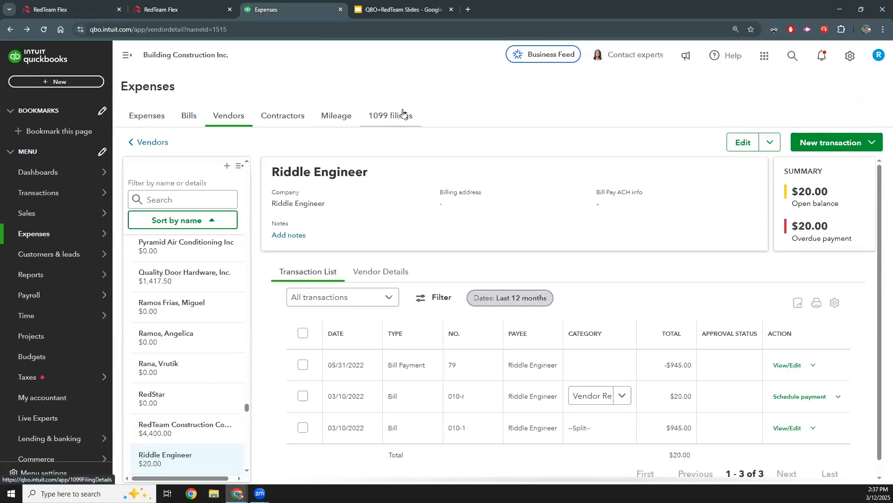
left_click(377, 400)
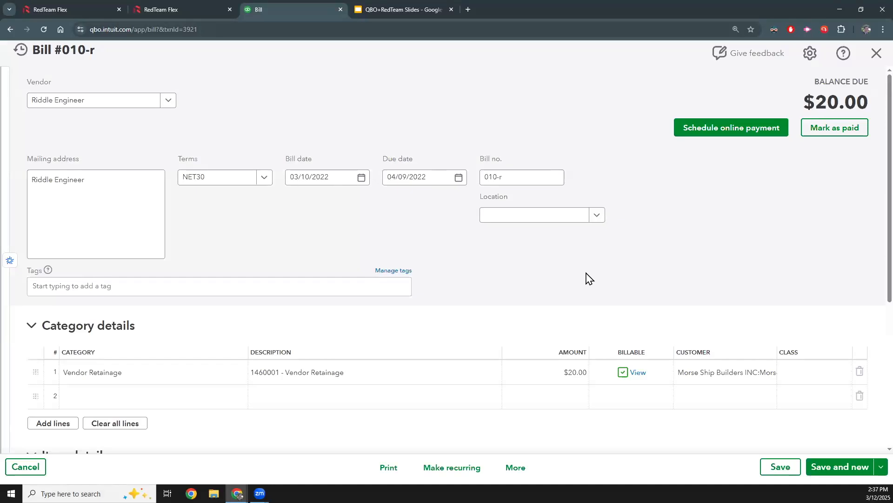
scroll(598, 280, "down", 4)
scroll(604, 237, "up", 1)
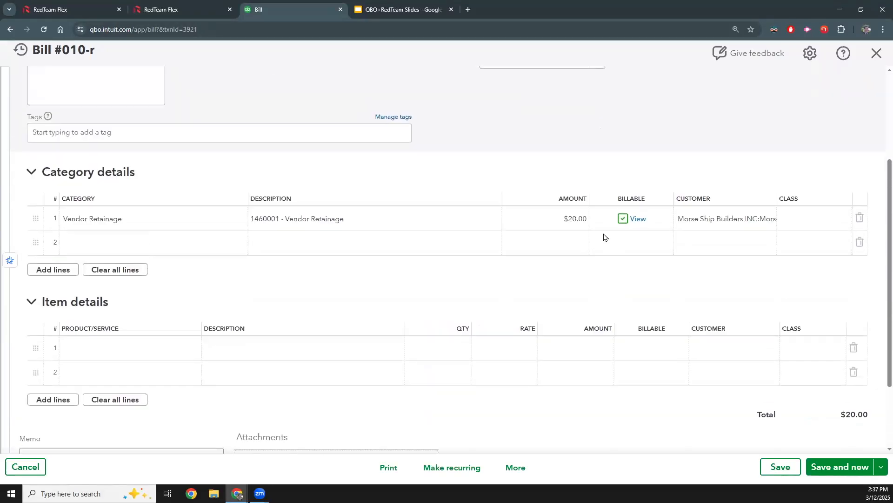
scroll(604, 237, "up", 3)
scroll(191, 190, "down", 1)
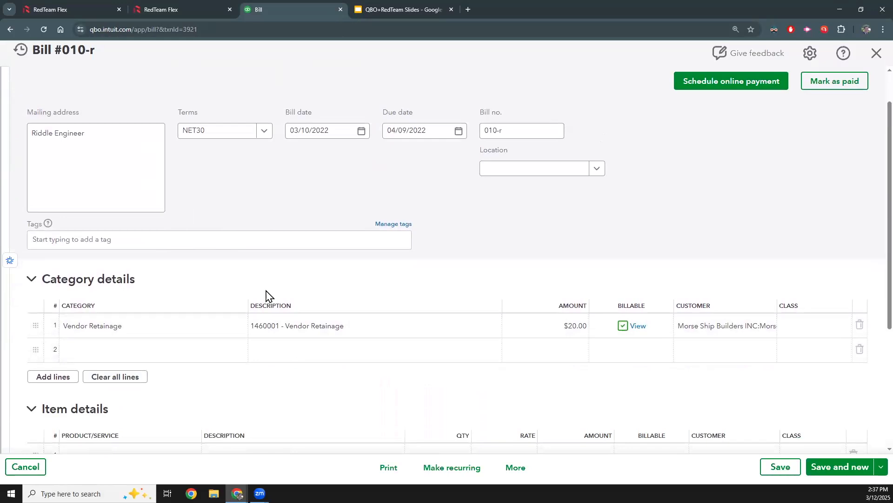
scroll(170, 323, "down", 1)
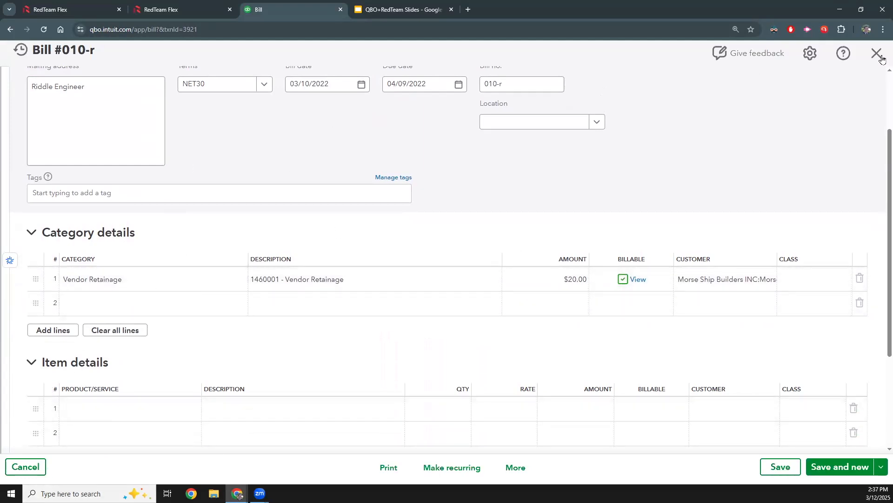
scroll(881, 58, "up", 1)
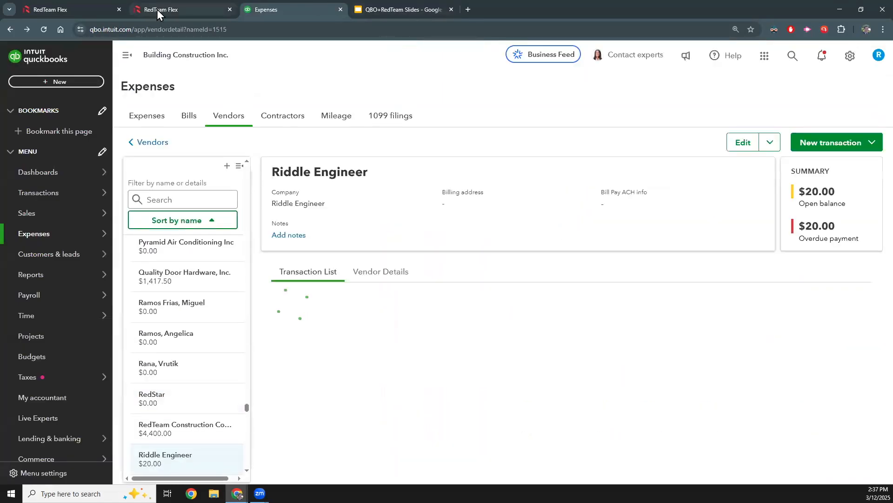
- Switch back to RedTeam Flex and open the Payables Aging report from the Naval Dockyard vendor invoices
left_click(157, 10)
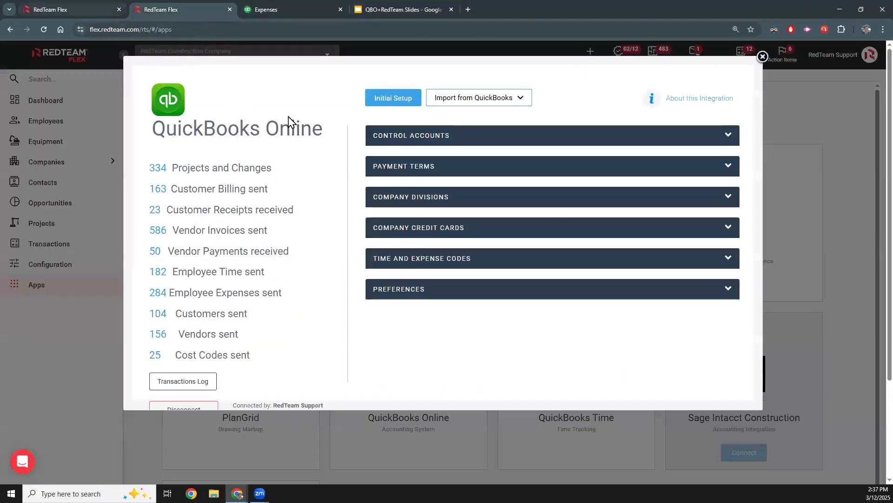
key("ctrl+shift+Tab")
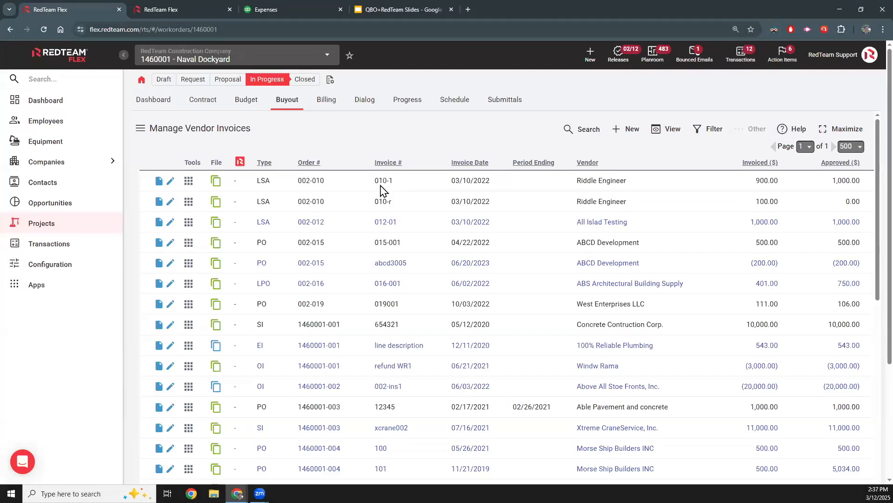
left_click(661, 130)
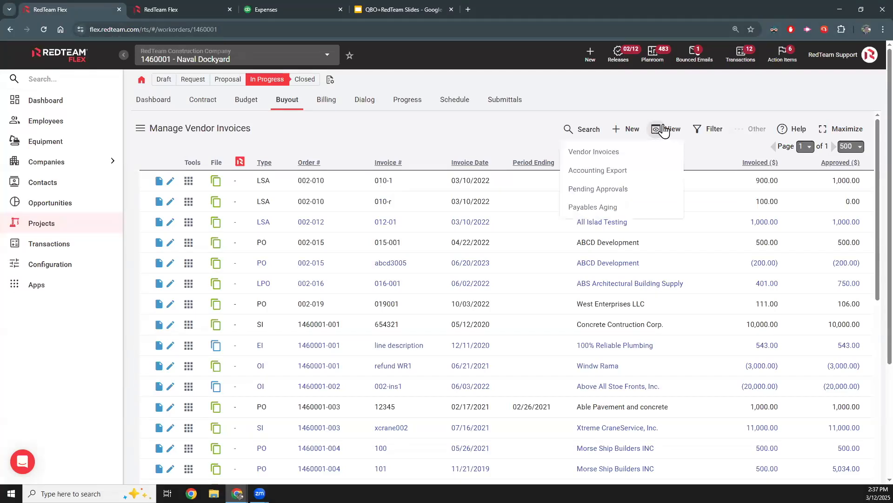
left_click(616, 213)
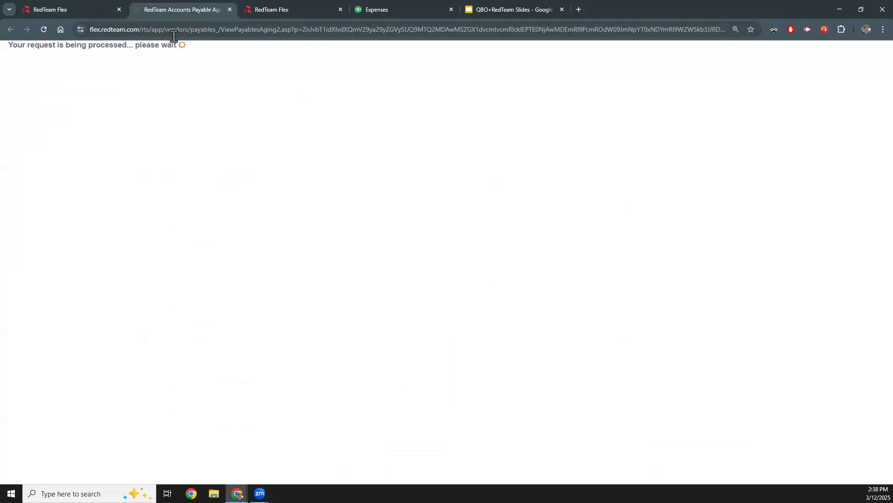
- Examine the Payables Aging report's approved, retained, authorized payable and paid amounts for each vendor's commitments
scroll(140, 170, "down", 4)
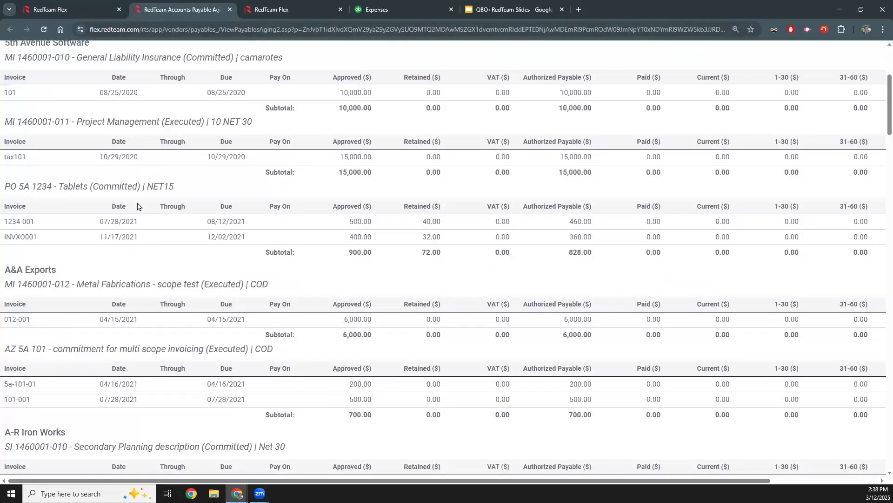
left_click_drag(11, 273, 130, 283)
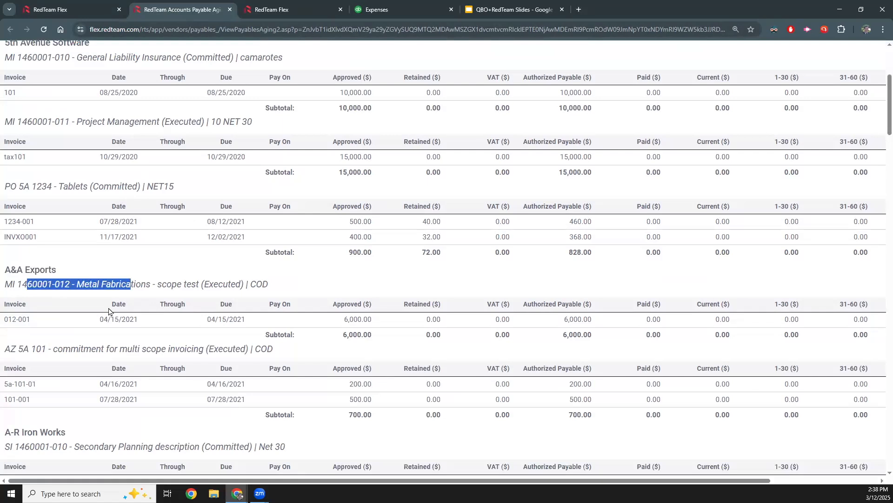
left_click(251, 361)
scroll(325, 247, "down", 2)
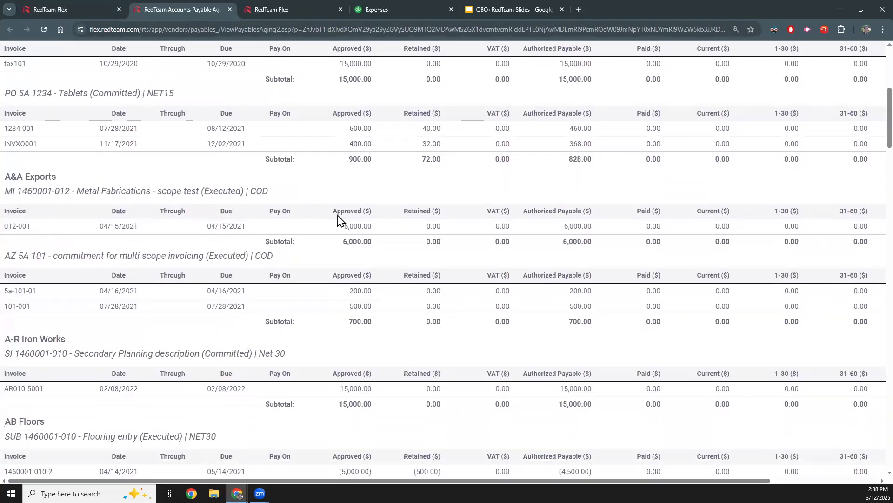
scroll(426, 328, "down", 1)
scroll(426, 328, "up", 2)
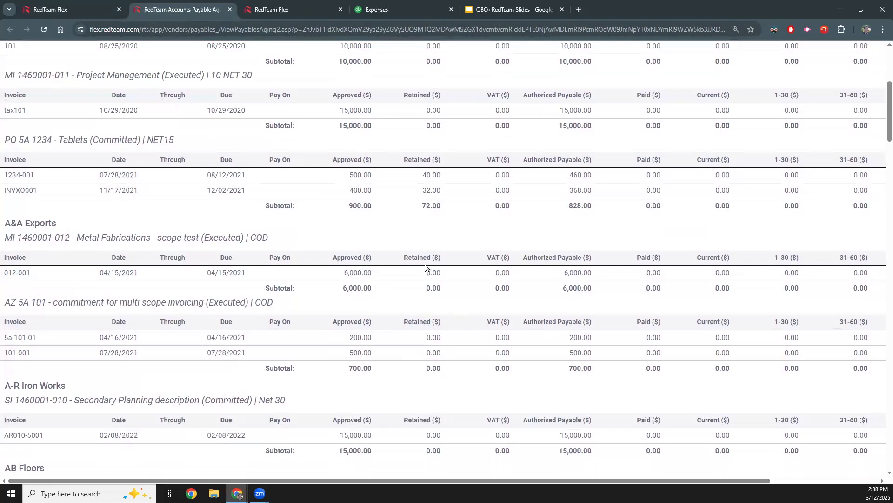
scroll(425, 266, "up", 2)
scroll(708, 230, "down", 5)
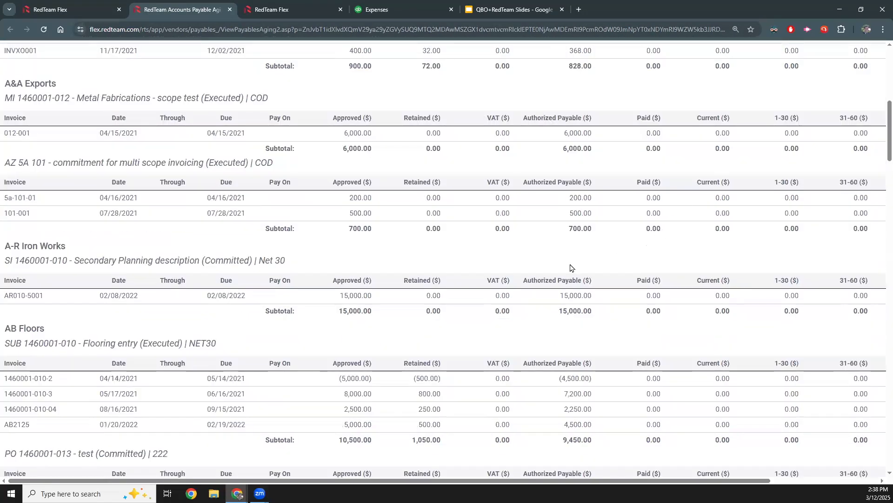
- Close the Payables Aging report and open the Naval Dockyard project's customer billing
scroll(570, 268, "up", 7)
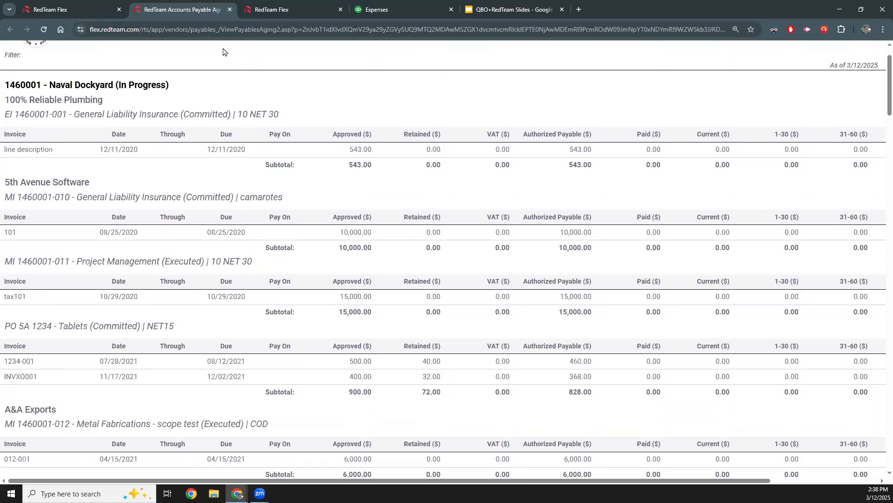
left_click(230, 10)
left_click(63, 14)
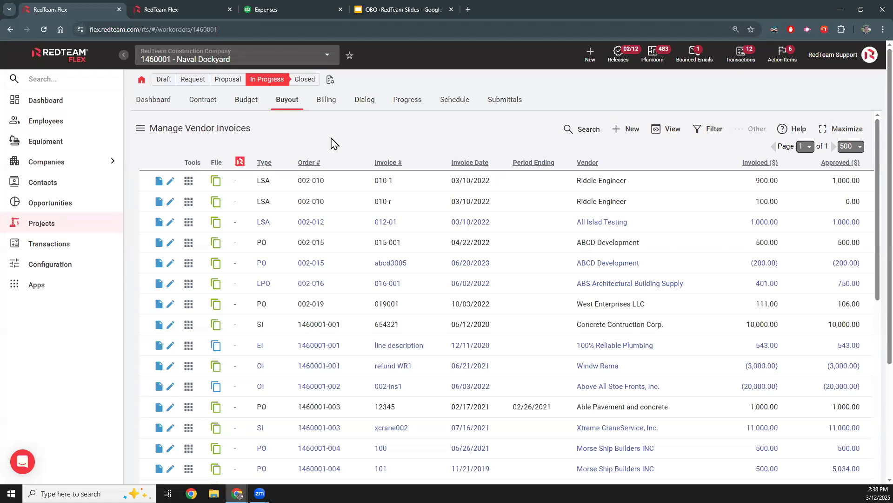
left_click(326, 100)
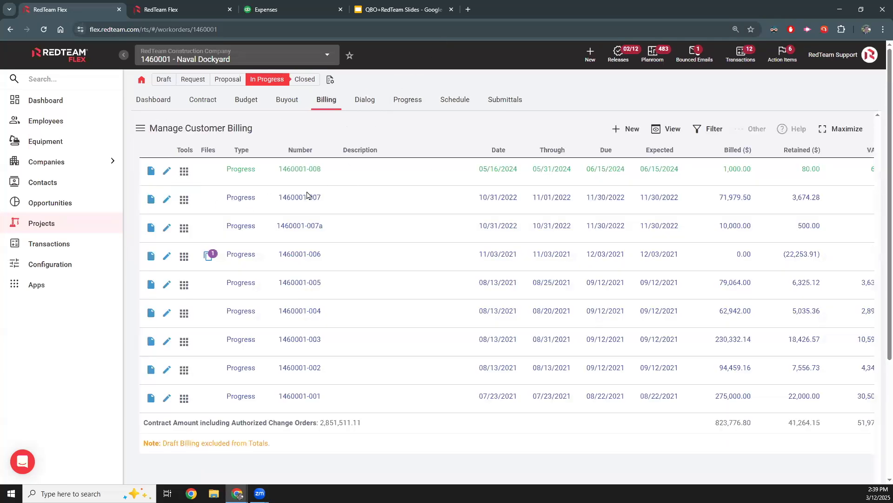
left_click(167, 171)
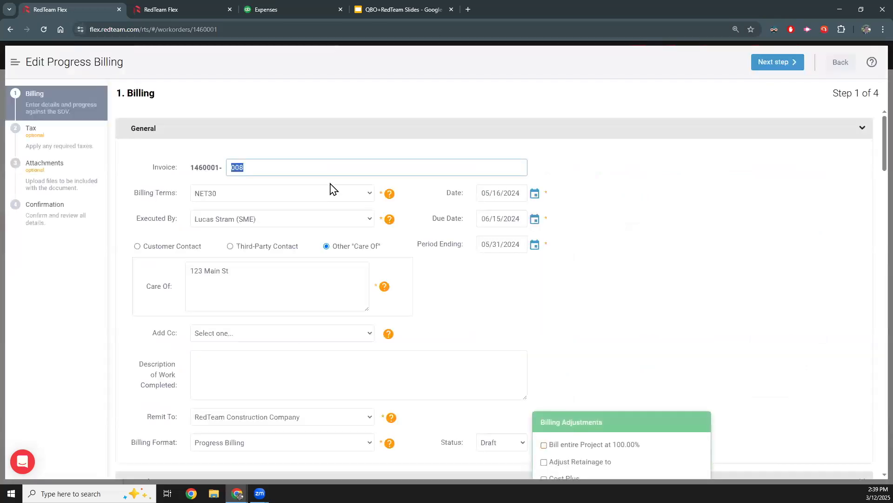
scroll(487, 249, "down", 1)
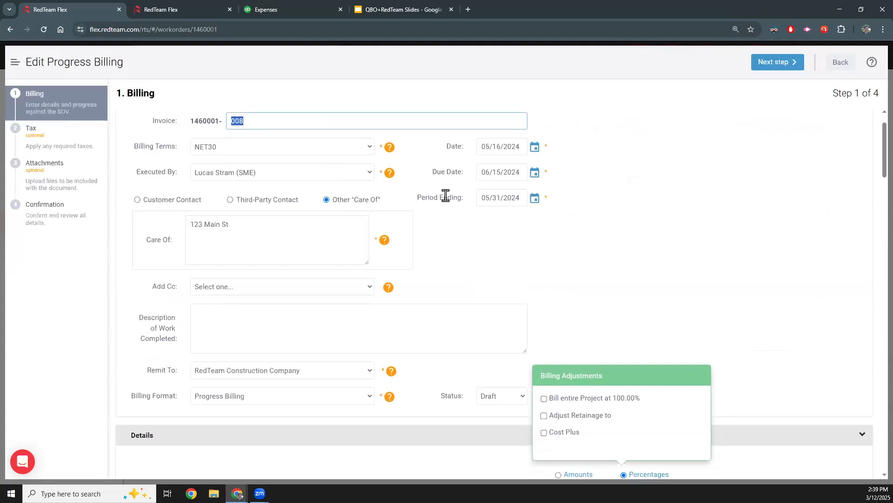
scroll(445, 197, "down", 7)
scroll(473, 201, "down", 4)
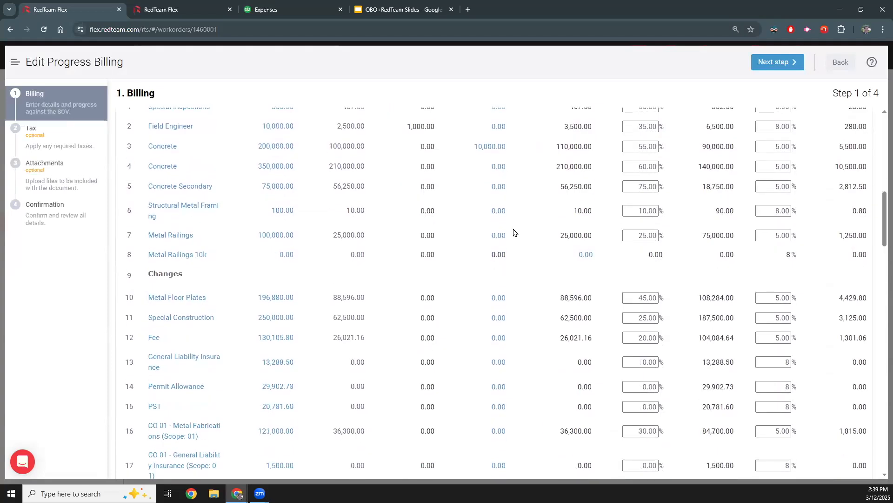
scroll(516, 231, "up", 5)
scroll(510, 292, "down", 3)
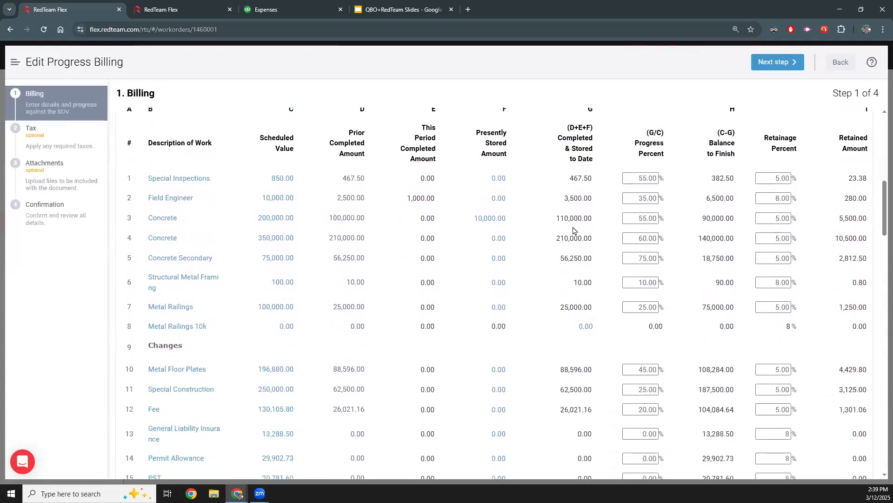
scroll(634, 272, "up", 2)
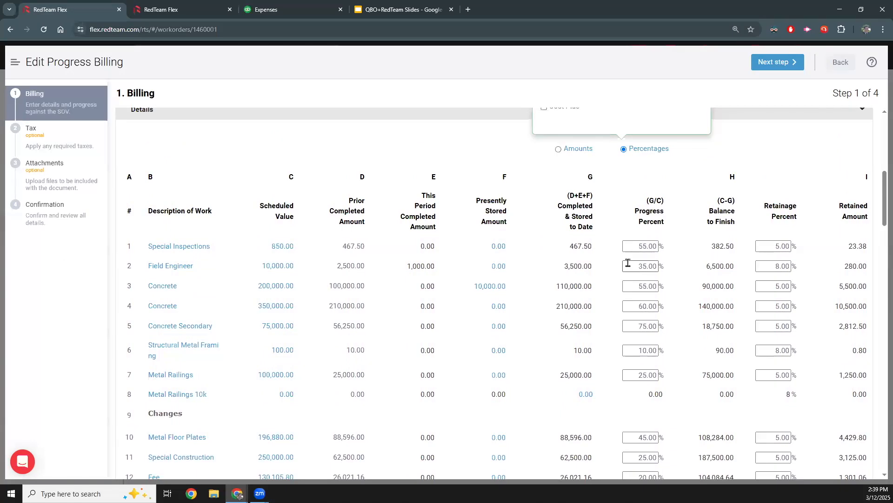
- Switch the billing details to Amounts and set the 200,000.00 Concrete line's completed and stored to date amount to 150000
left_click(560, 150)
scroll(533, 353, "up", 2)
scroll(561, 311, "down", 1)
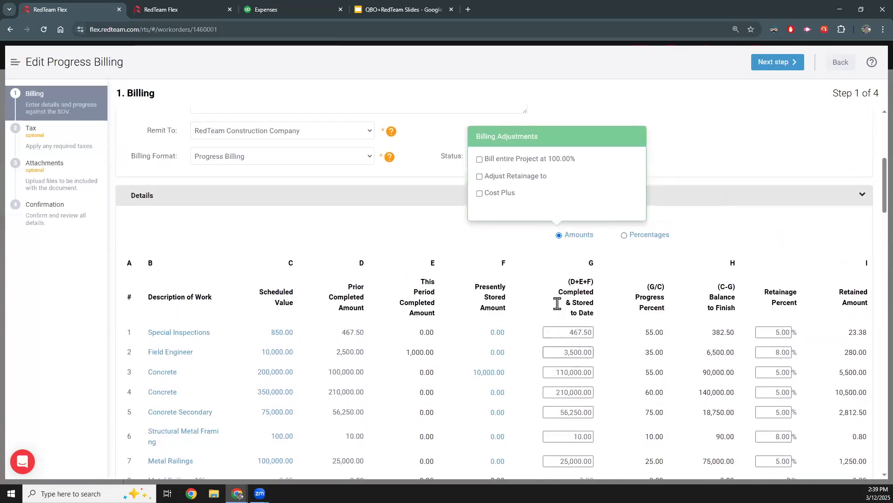
scroll(571, 331, "down", 2)
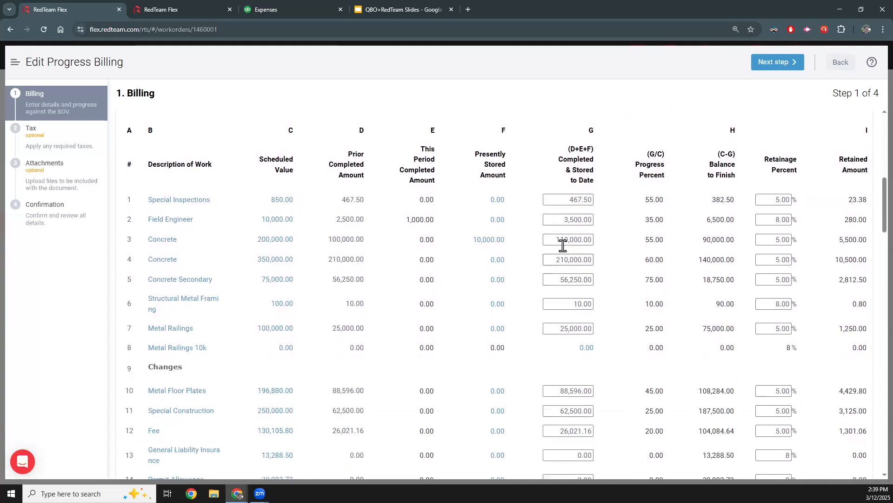
left_click(564, 240)
scroll(493, 231, "down", 8)
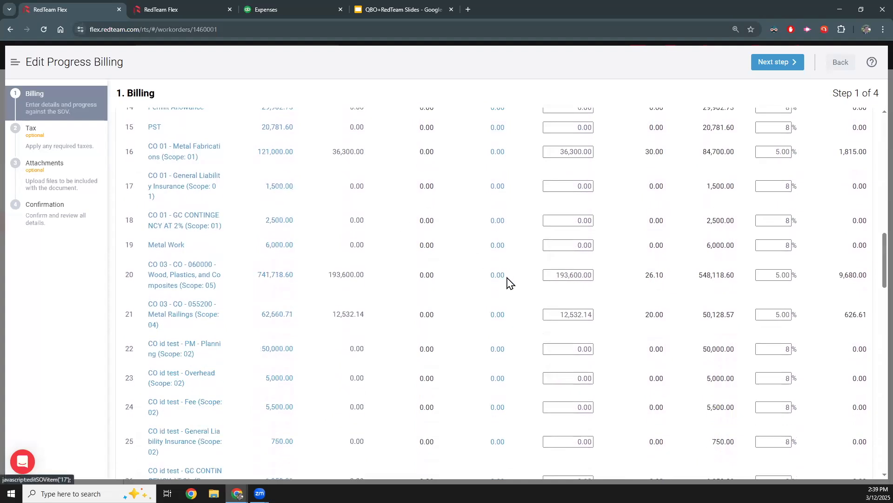
scroll(350, 357, "up", 9)
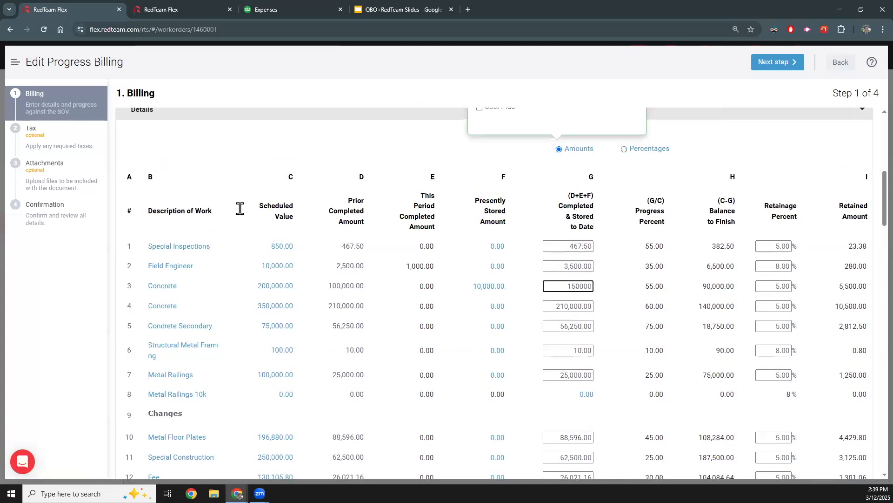
scroll(122, 149, "up", 1)
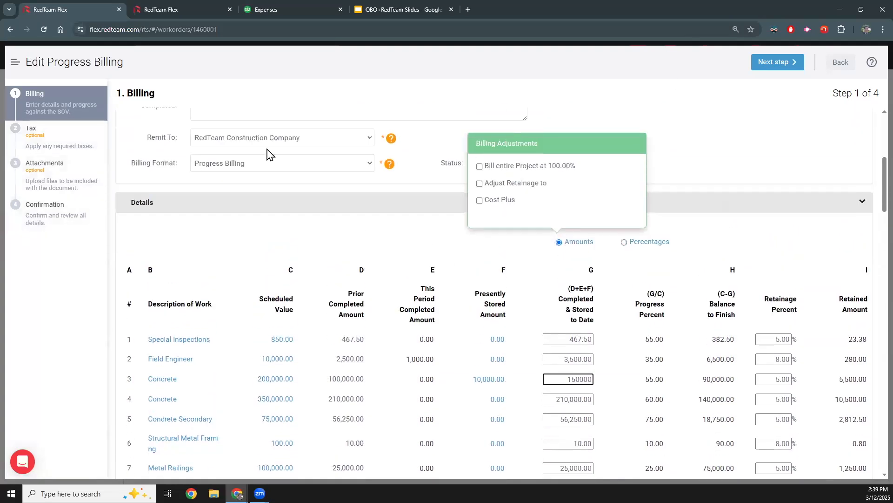
- Finish the billing edit, examine the draft Progress Billing document's contract sum, retainage and tax summary, and close it
left_click(68, 235)
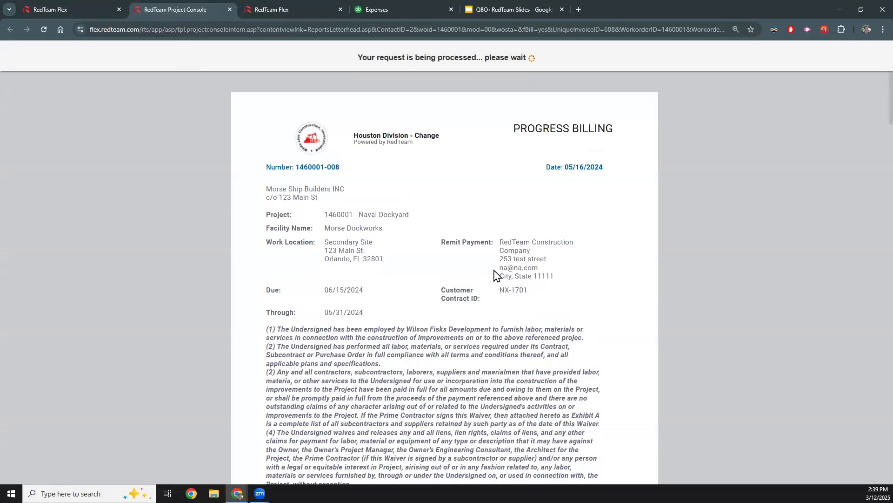
scroll(522, 251, "down", 8)
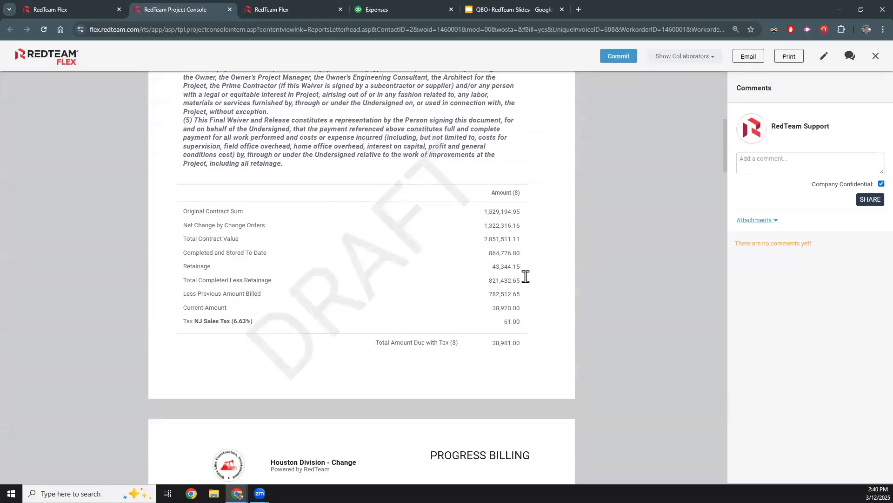
scroll(522, 251, "up", 8)
key("ctrl+shift+Tab")
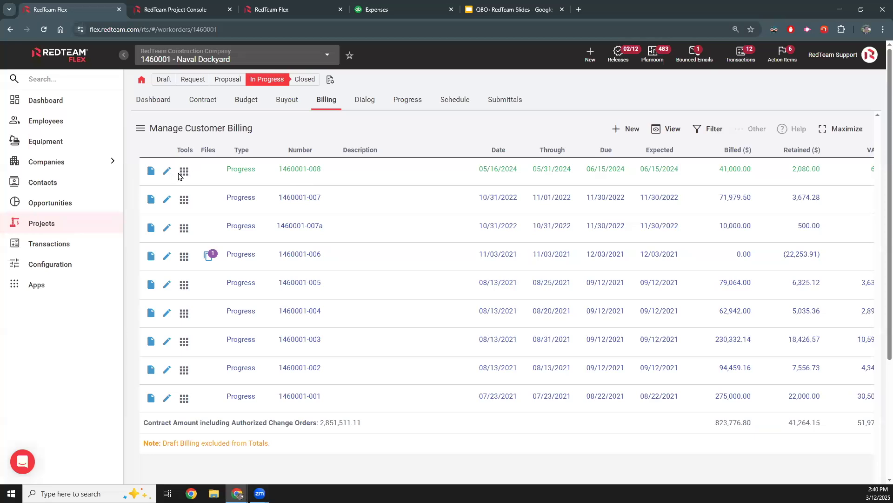
left_click(196, 7)
left_click(230, 7)
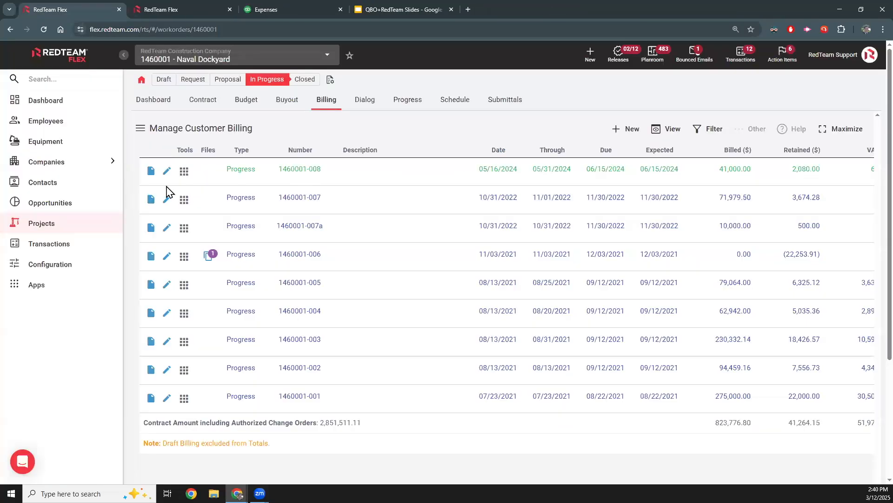
left_click(165, 173)
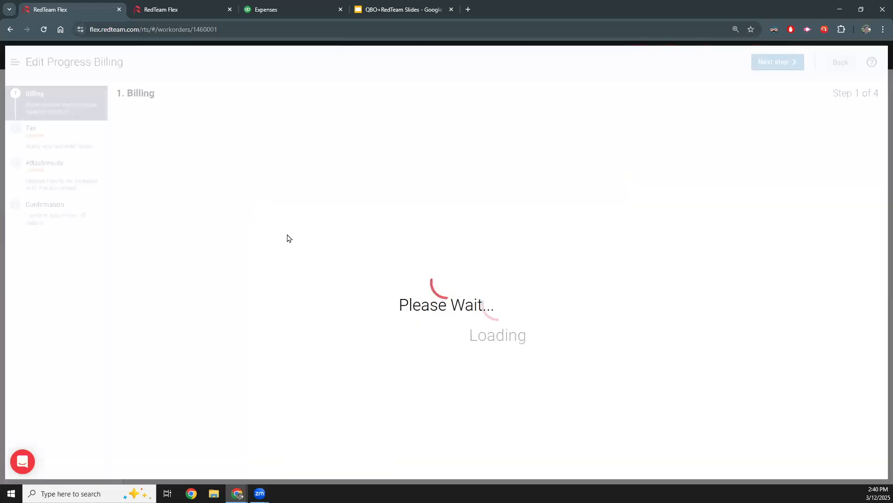
scroll(270, 269, "down", 3)
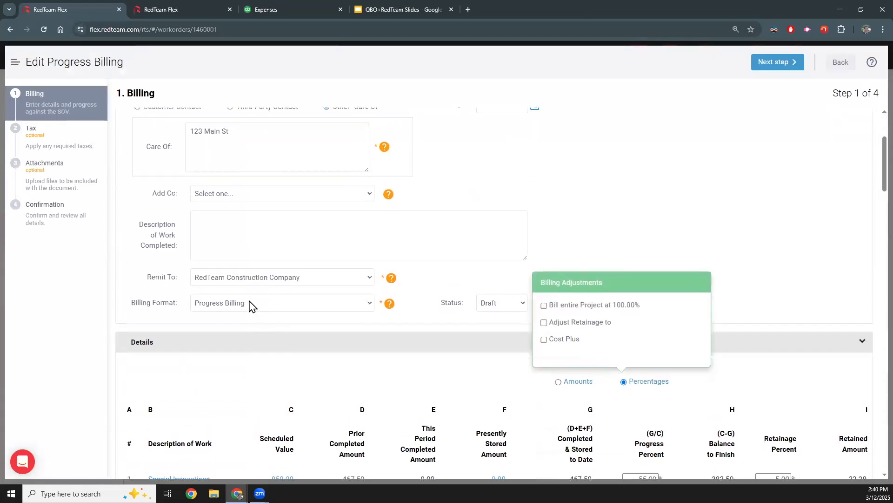
left_click(253, 303)
left_click(777, 62)
left_click(831, 68)
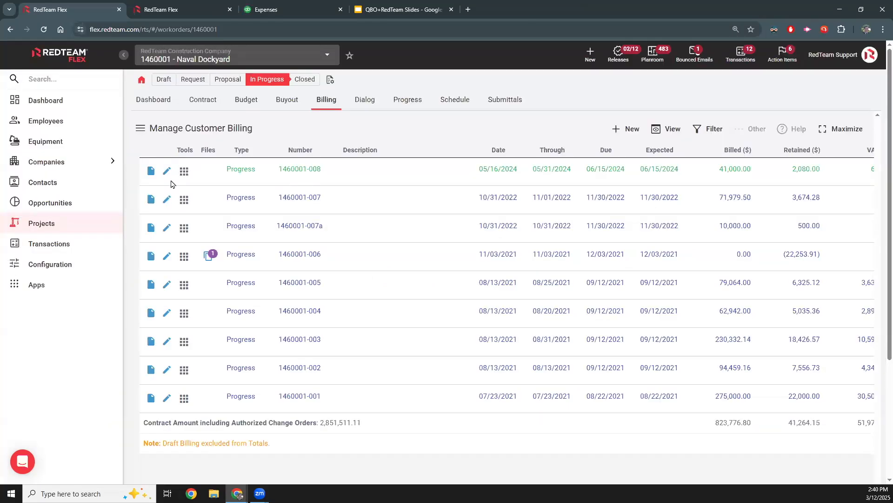
left_click(151, 171)
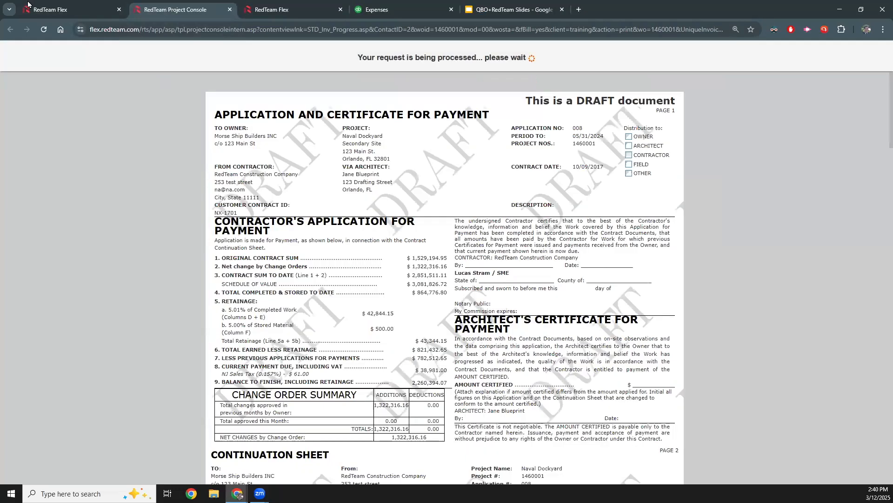
left_click(65, 10)
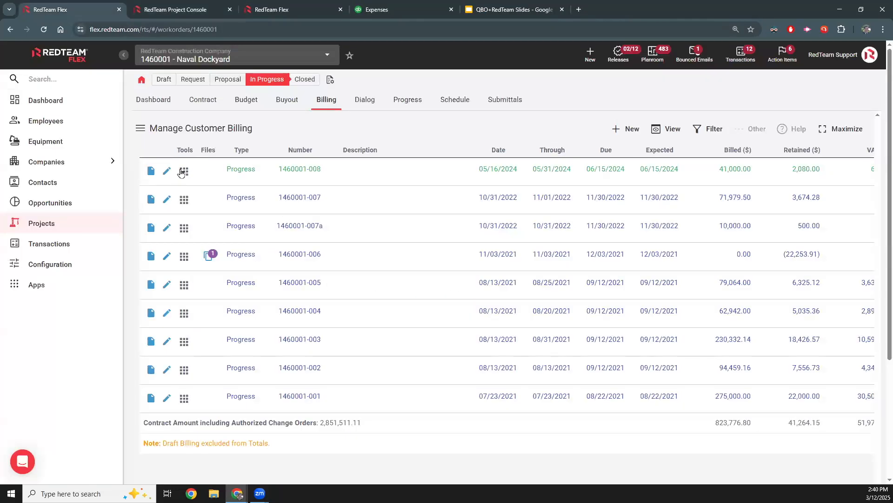
left_click(184, 172)
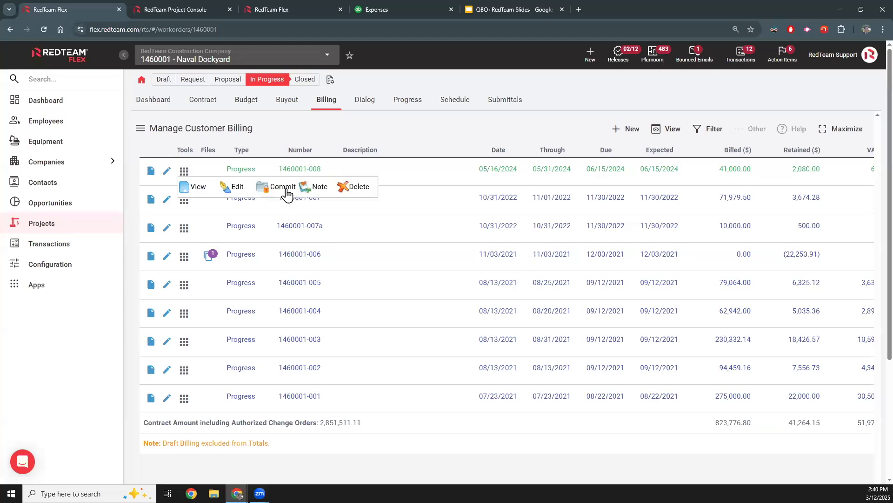
left_click(279, 187)
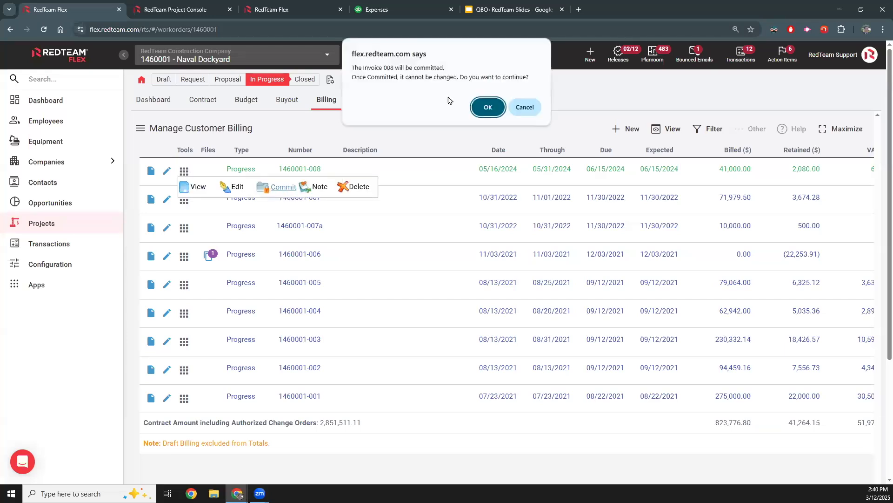
left_click(487, 108)
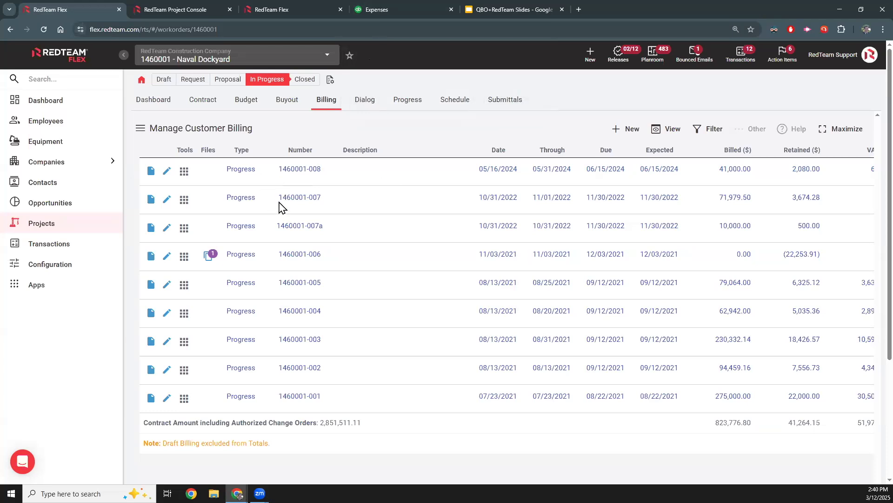
- Switch to QuickBooks, search for project 1460001, and open the Naval Dockyard $60,000.00 Billexp Charge from 6/20/23
left_click(419, 10)
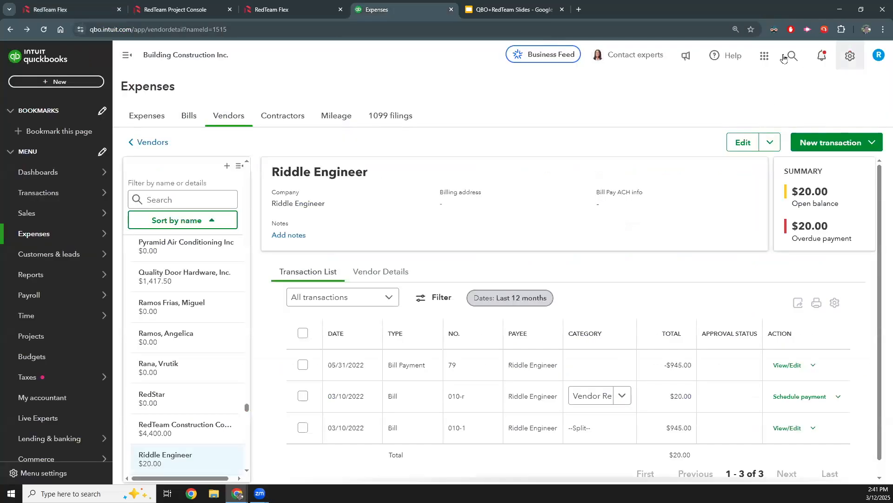
left_click(793, 56)
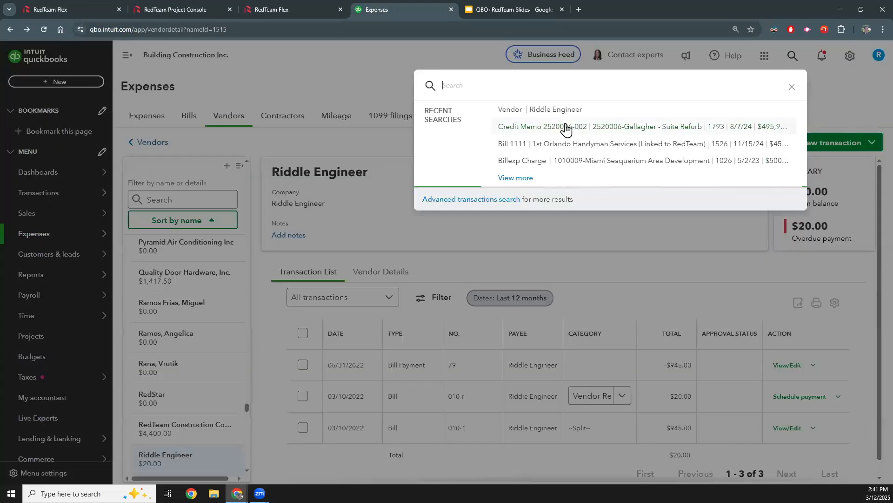
type("1460007")
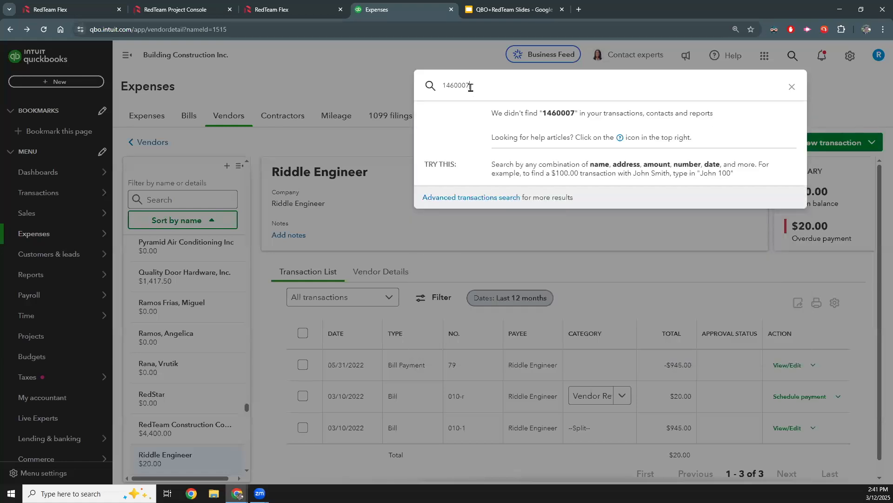
key("BackSpace")
type("1")
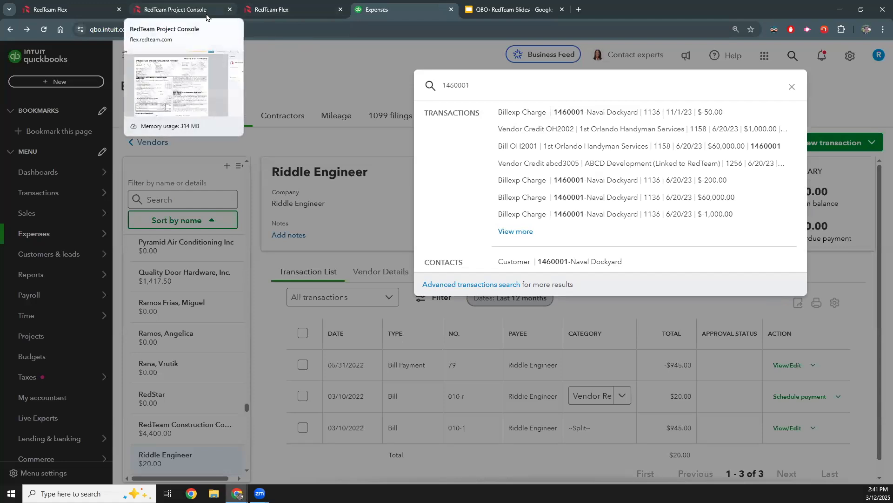
left_click(535, 197)
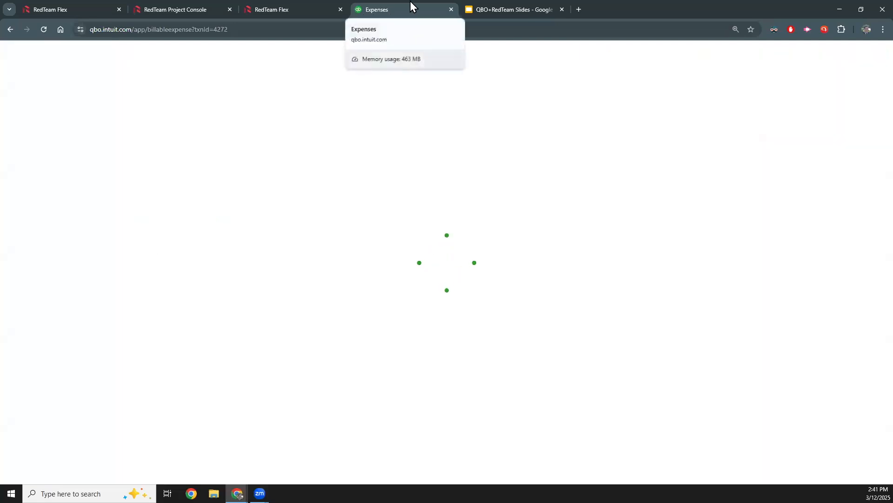
- Check the customer billing list in RedTeam Flex, return to QuickBooks, and close the billable expense without saving
left_click(268, 11)
left_click(374, 10)
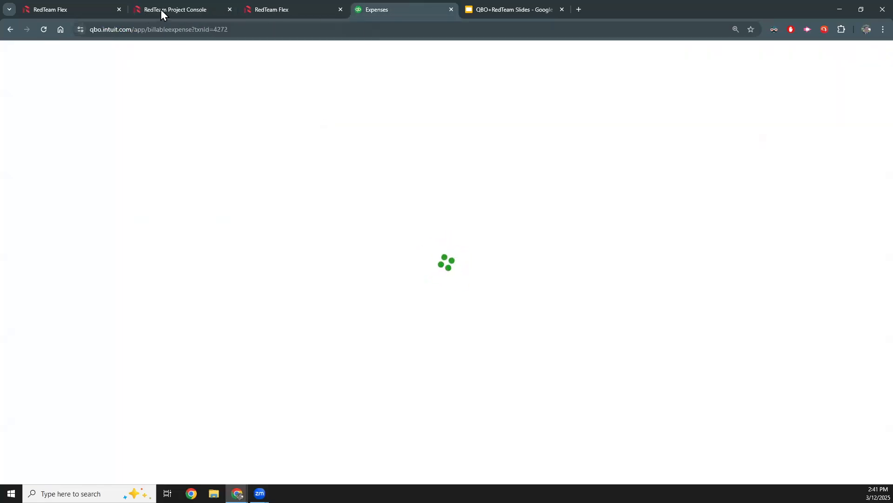
left_click(160, 9)
left_click(375, 14)
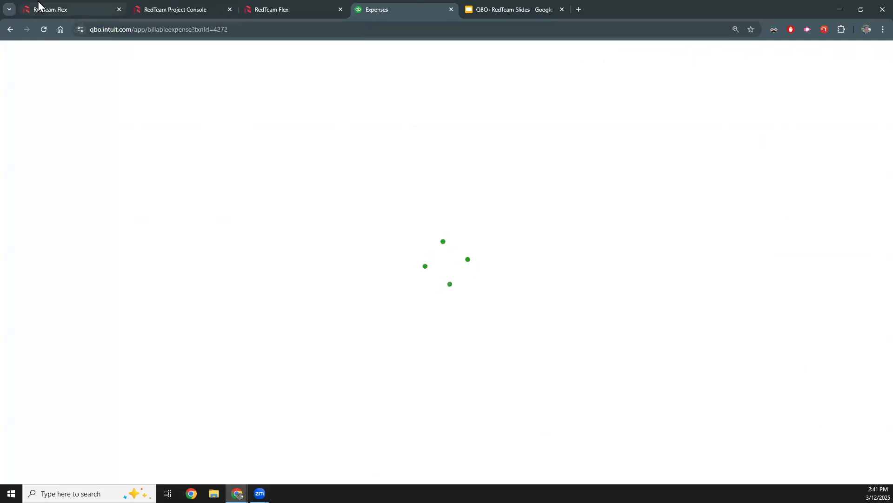
left_click(39, 5)
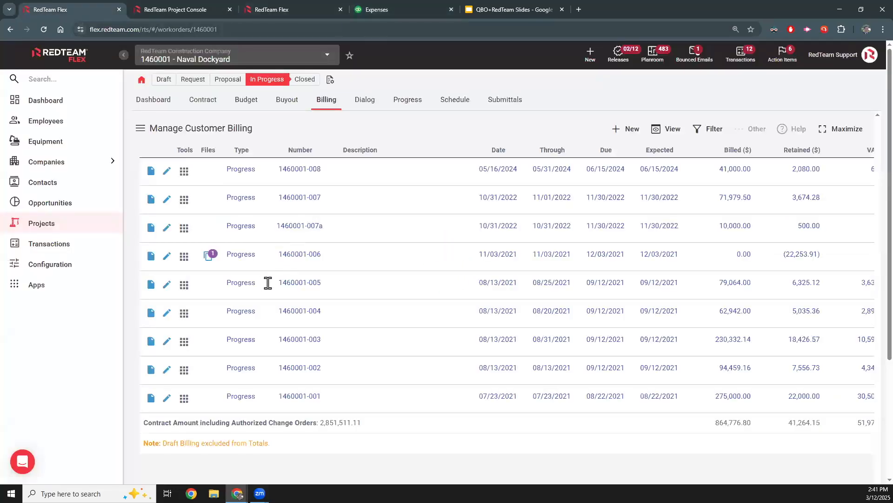
left_click(393, 10)
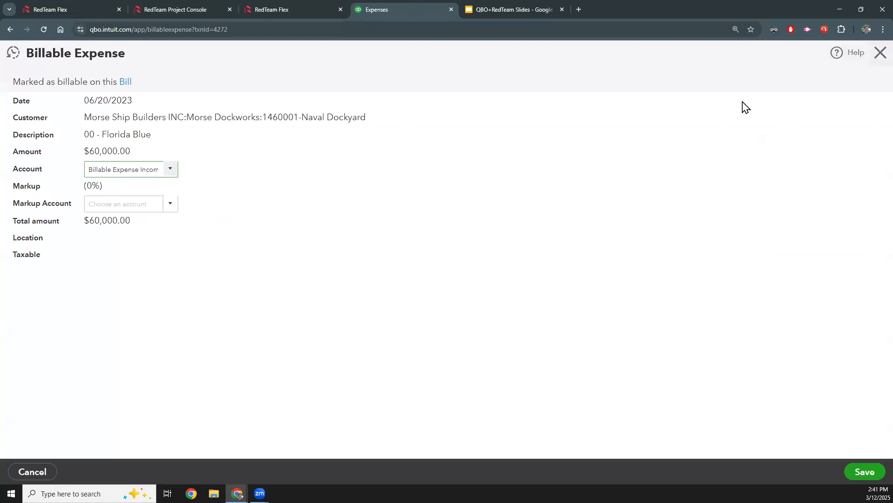
left_click(880, 52)
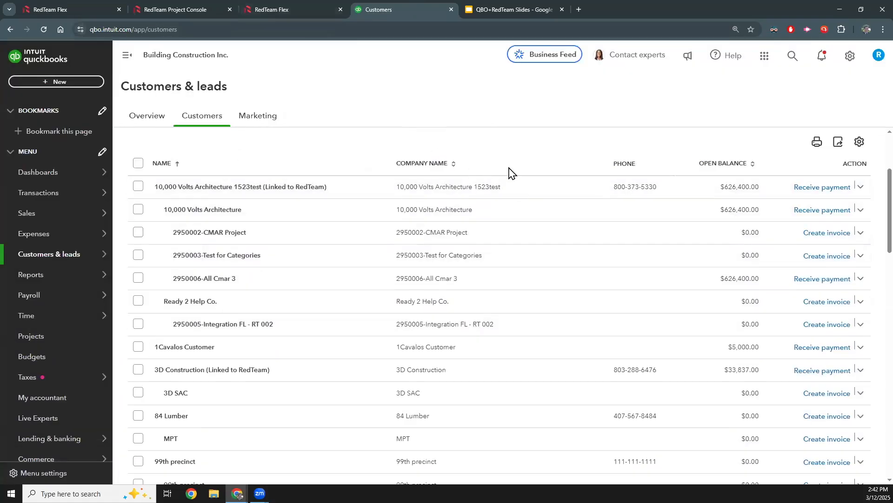
left_click(50, 6)
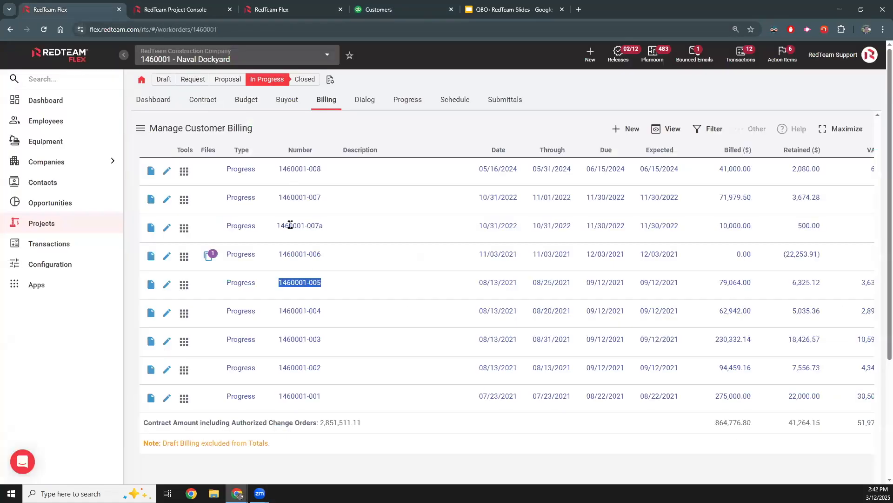
left_click_drag(347, 171, 273, 176)
key("ctrl+c")
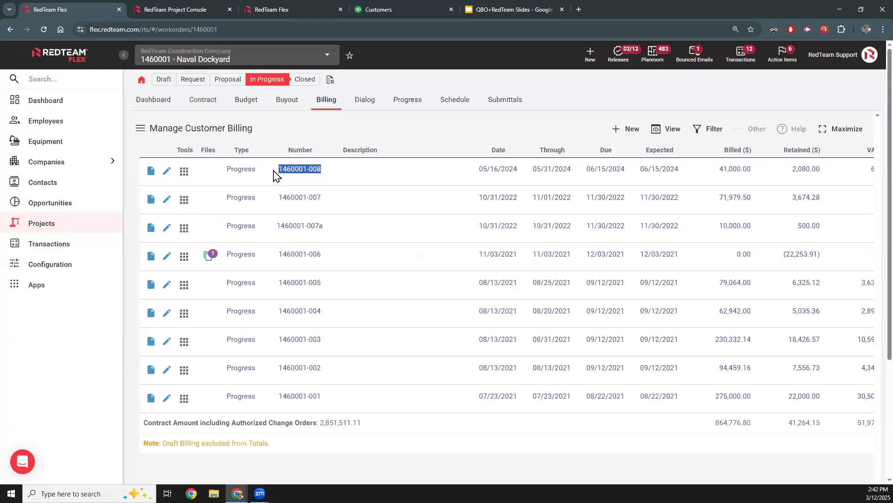
left_click(400, 9)
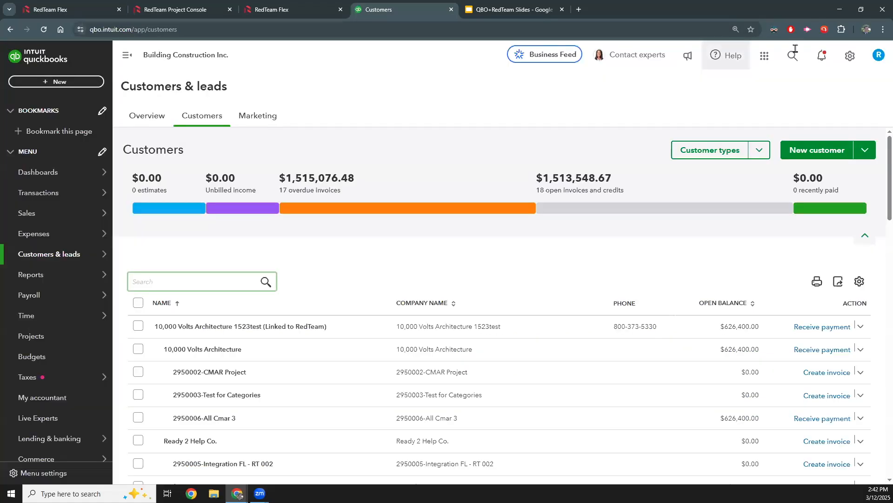
key("ctrl+v")
key("BackSpace")
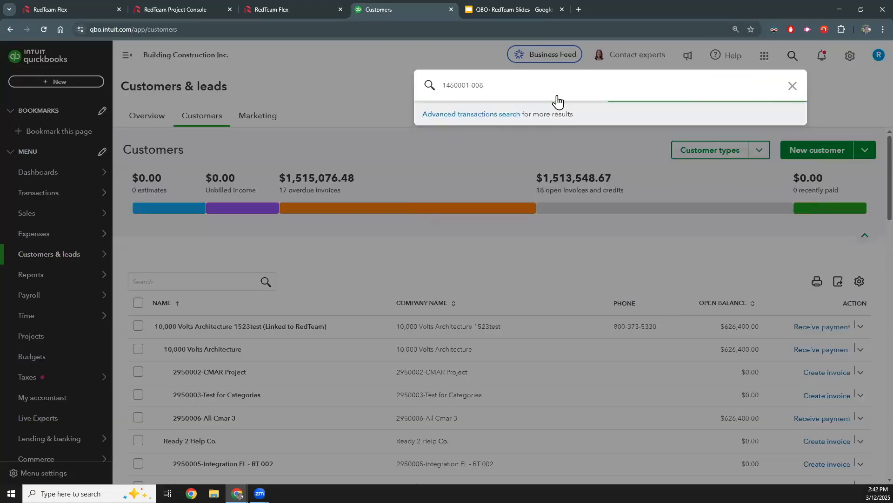
left_click(556, 119)
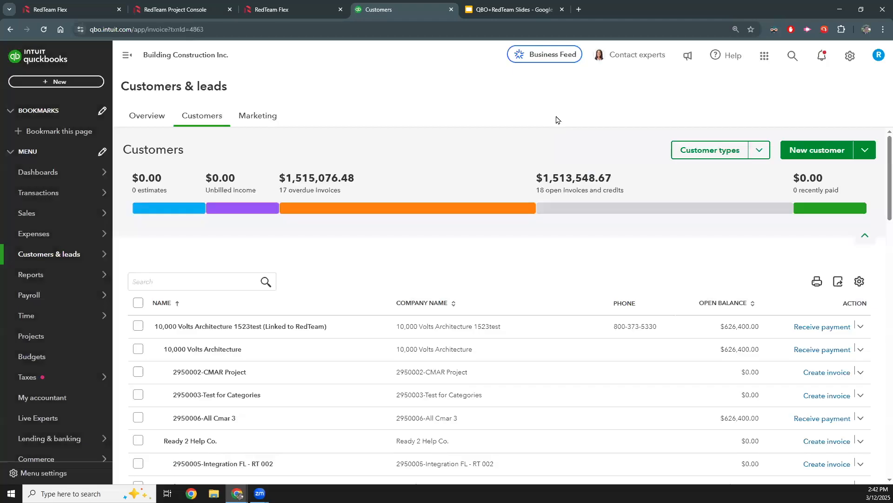
left_click(792, 56)
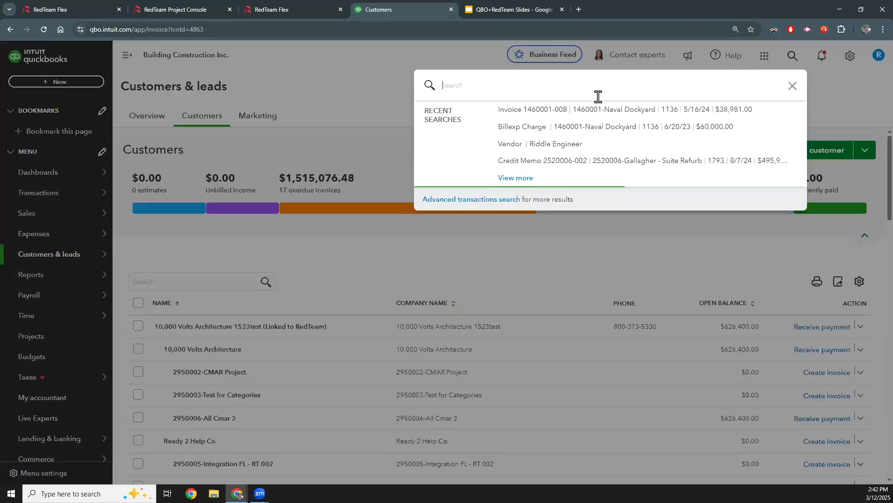
left_click(343, 135)
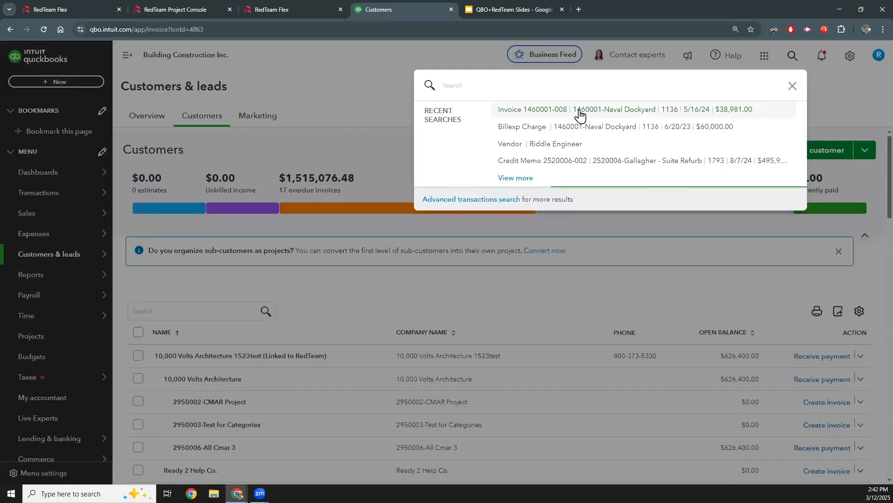
left_click(593, 109)
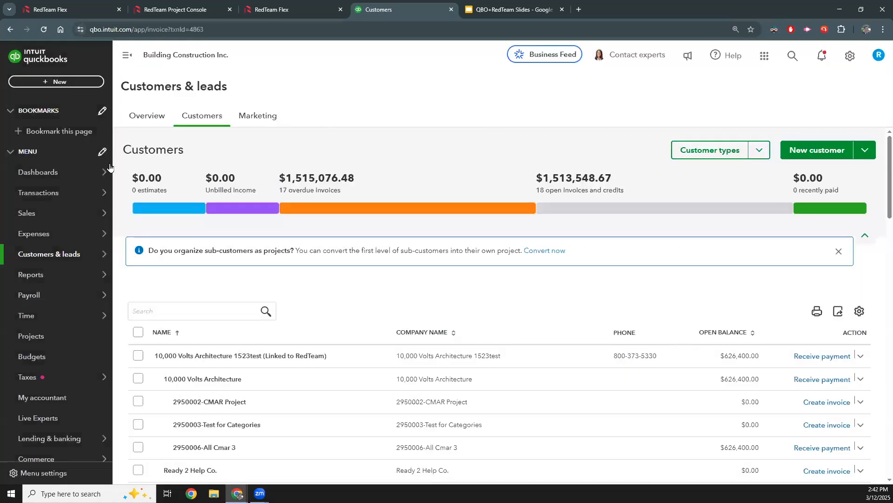
left_click(790, 58)
type("104")
key("BackSpace")
key("BackSpace")
type("5")
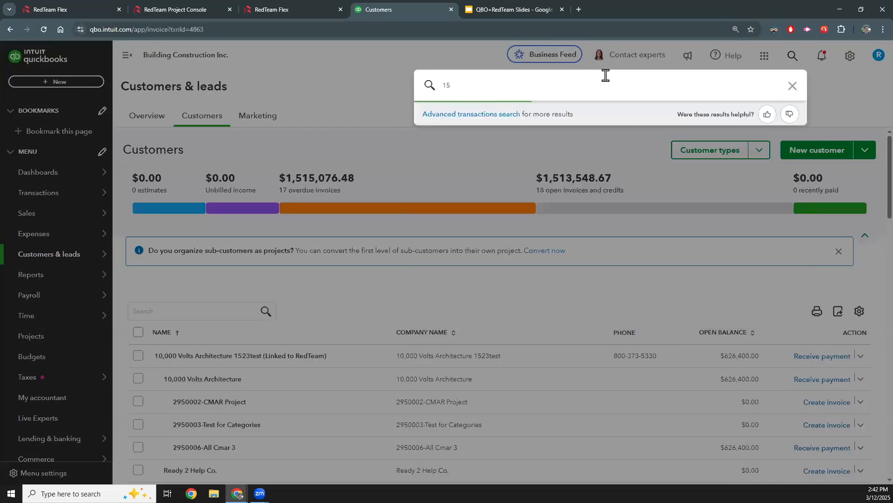
key("BackSpace")
type("46000")
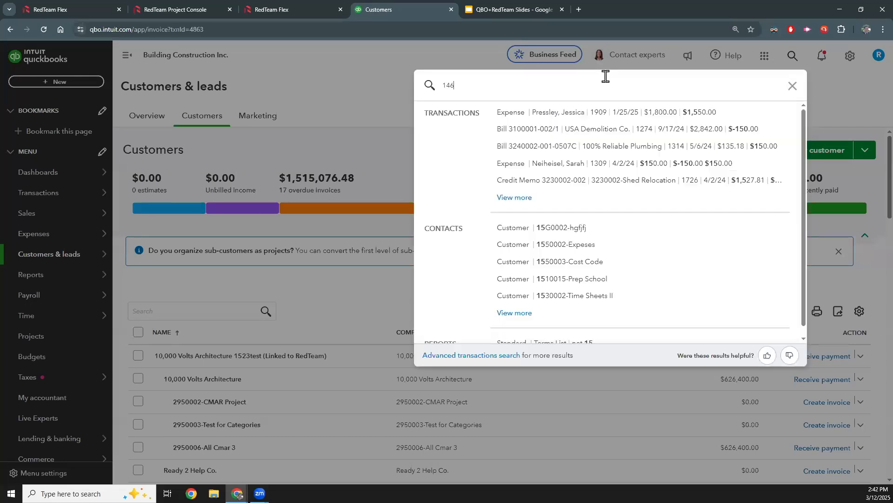
type("8")
key("BackSpace")
type("1-*")
key("BackSpace")
type("008")
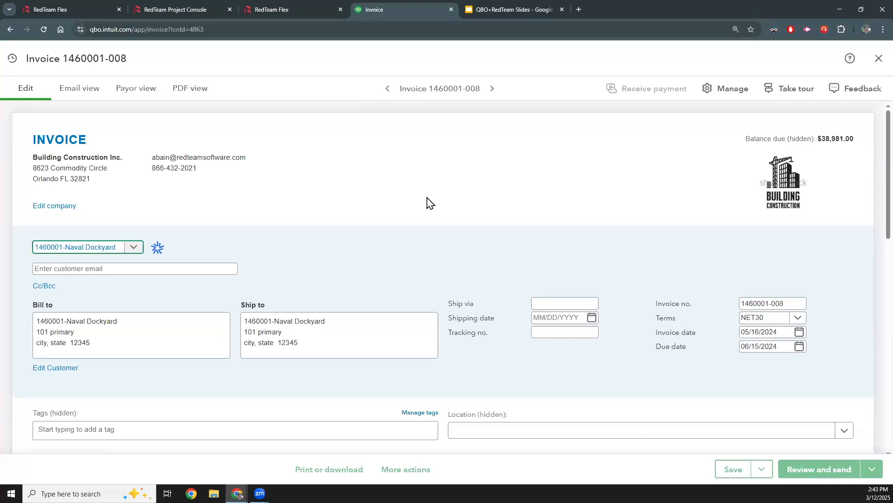
- Review the invoice's customer details, terms, dates, and its progress, retainage and sales tax lines
scroll(82, 214, "down", 1)
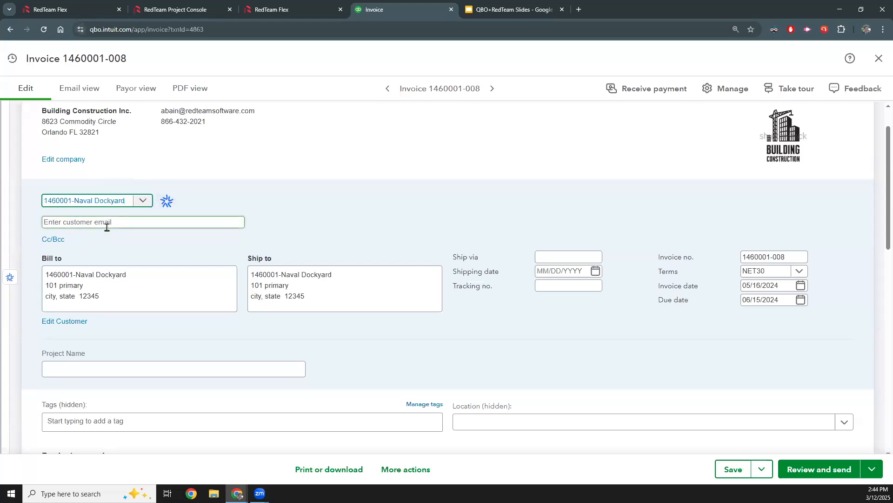
scroll(479, 239, "down", 4)
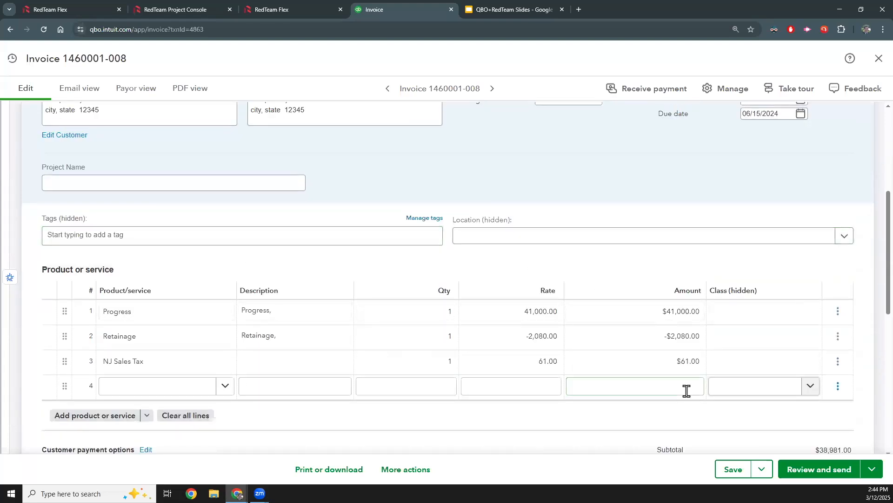
scroll(503, 229, "up", 4)
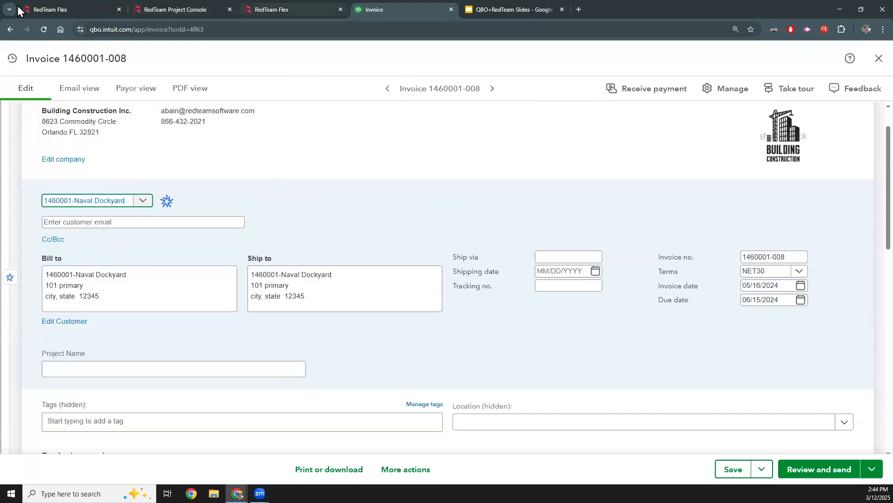
key("ctrl+1")
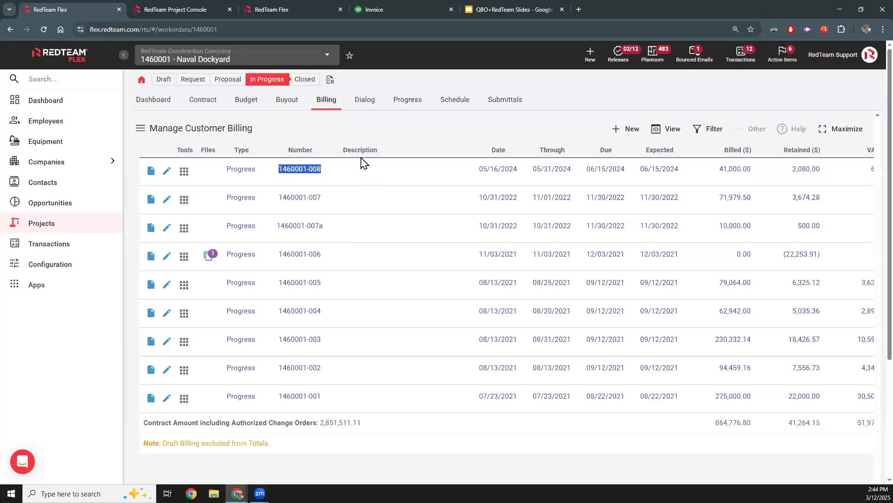
scroll(621, 221, "right", 4)
scroll(666, 193, "right", 6)
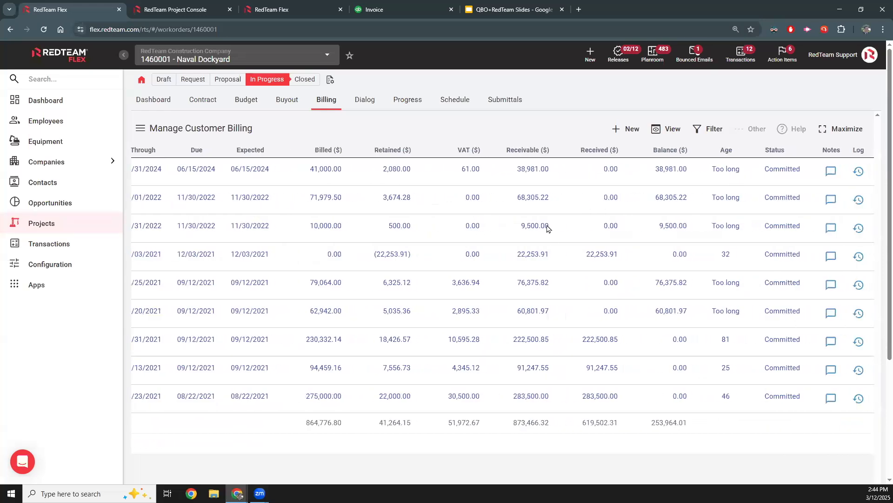
left_click_drag(555, 346, 613, 350)
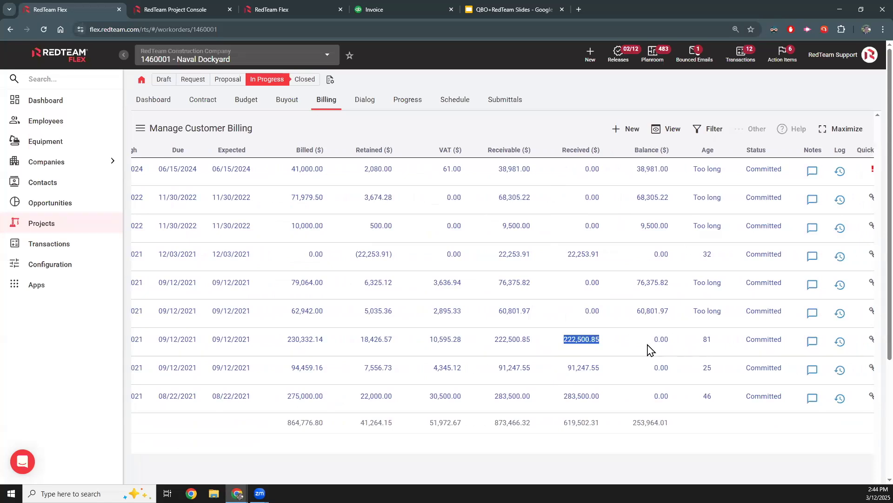
key("Left")
key("Left")
key("Left")
key("Left")
key("Left")
key("Left")
key("Left")
key("Left")
key("Left")
key("Left")
key("Left")
key("Left")
key("Left")
key("Left")
key("Left")
key("Left")
key("Left")
key("Left")
key("Left")
key("Left")
key("Left")
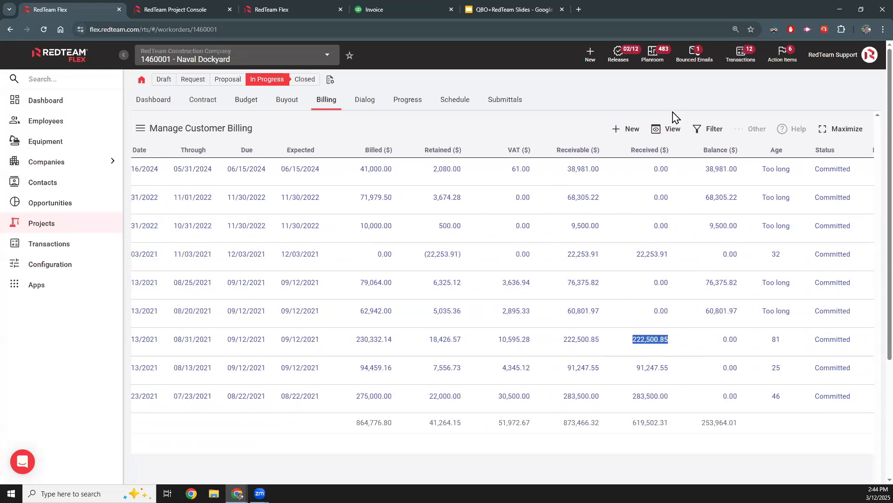
- Look over the available customer billing views, such as Customer Receipts and Receivable Aging, without opening any
left_click(661, 138)
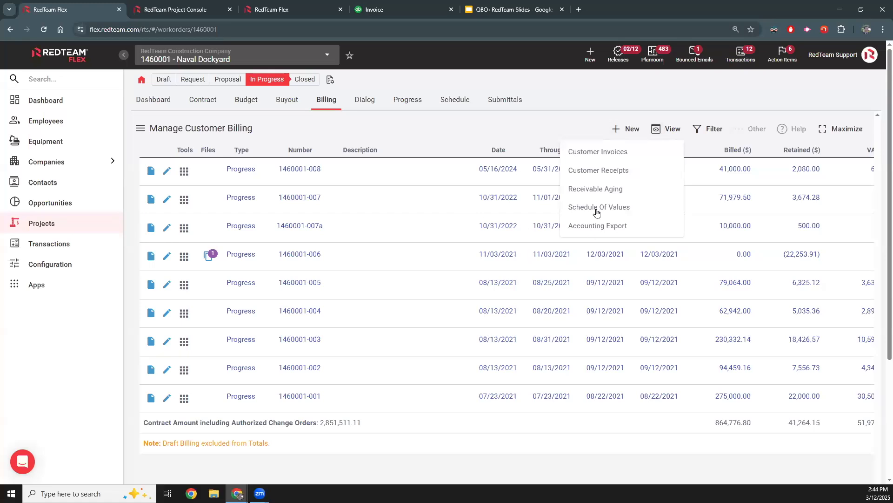
left_click(448, 138)
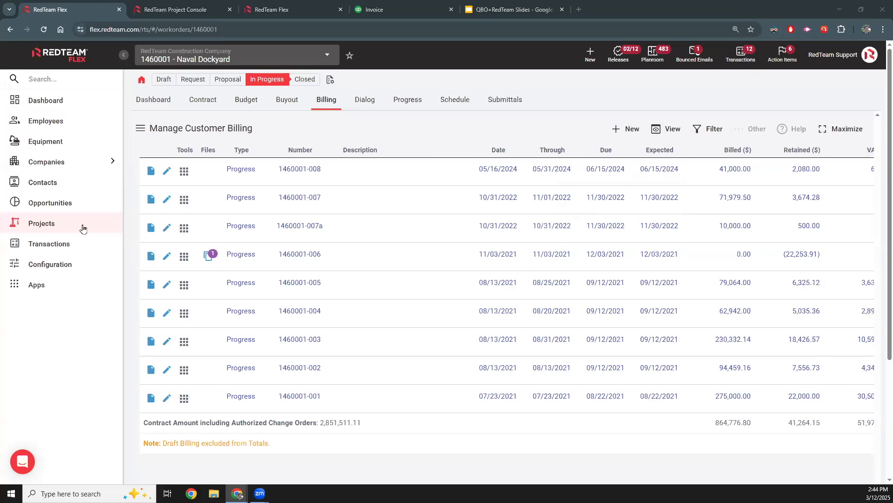
left_click(347, 253)
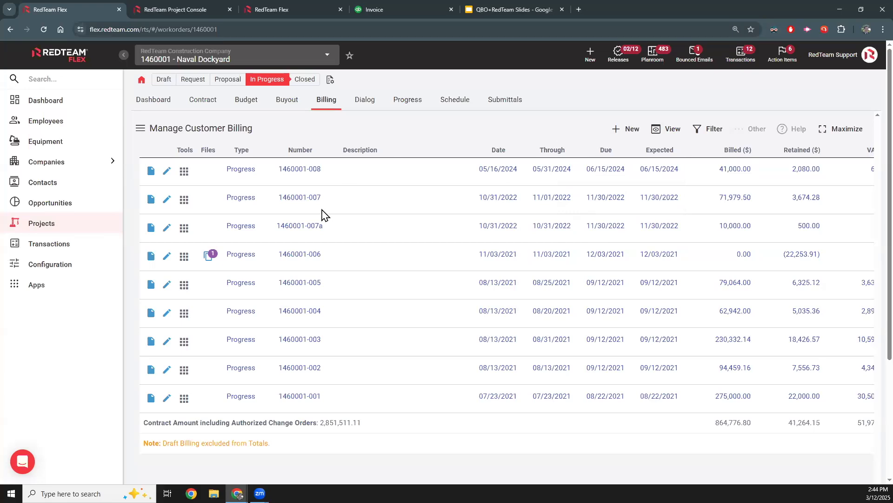
- Find the SME employee in the employee directory by first name and open that employee's expenses
left_click(44, 122)
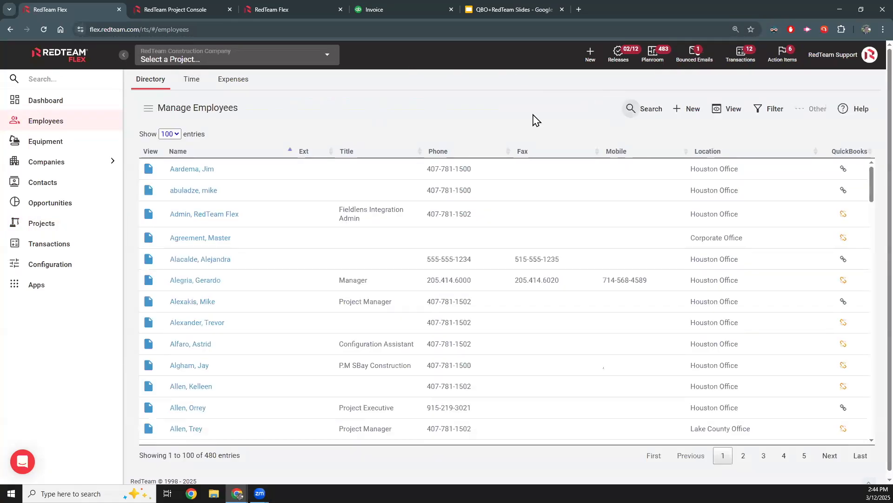
type("lucas")
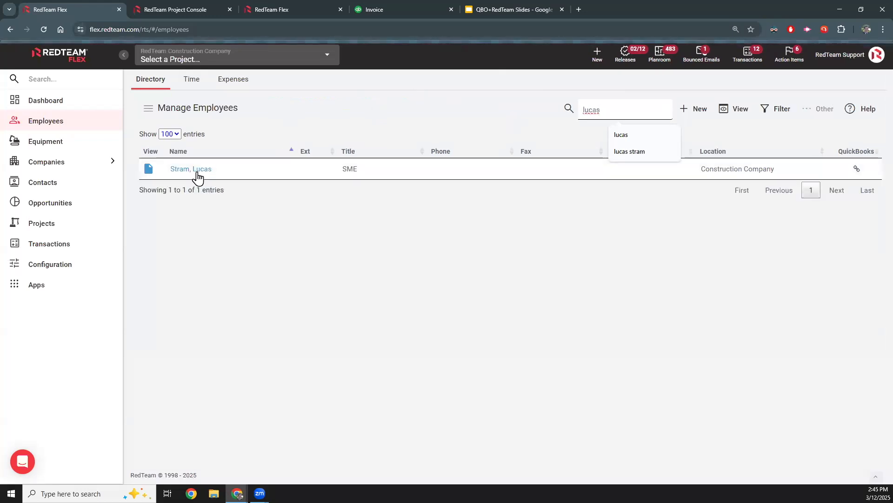
left_click(195, 170)
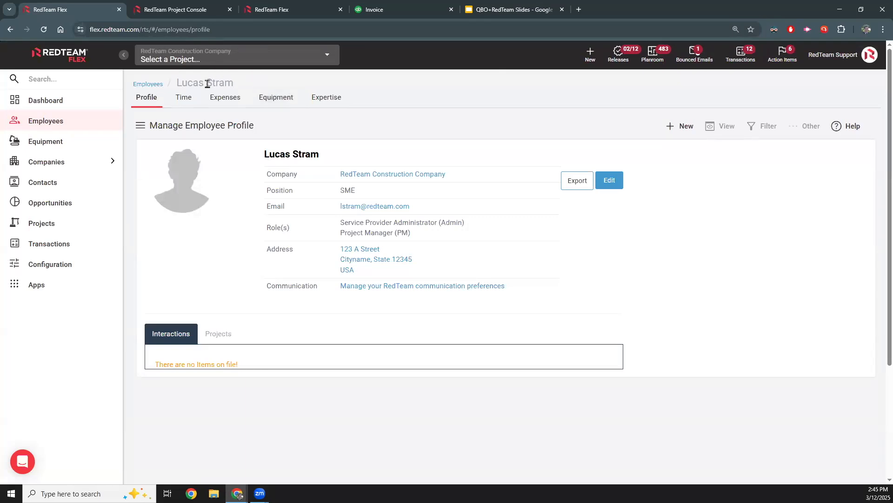
left_click(217, 95)
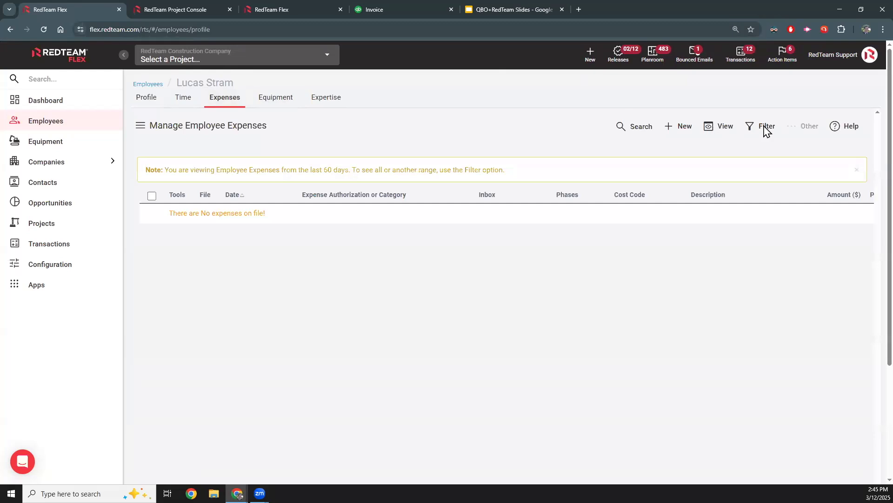
- Filter the employee's expenses from 01/02/2023 with the filters hidden, and select the 11/05/2024 Lunch Meeting expense
left_click(765, 129)
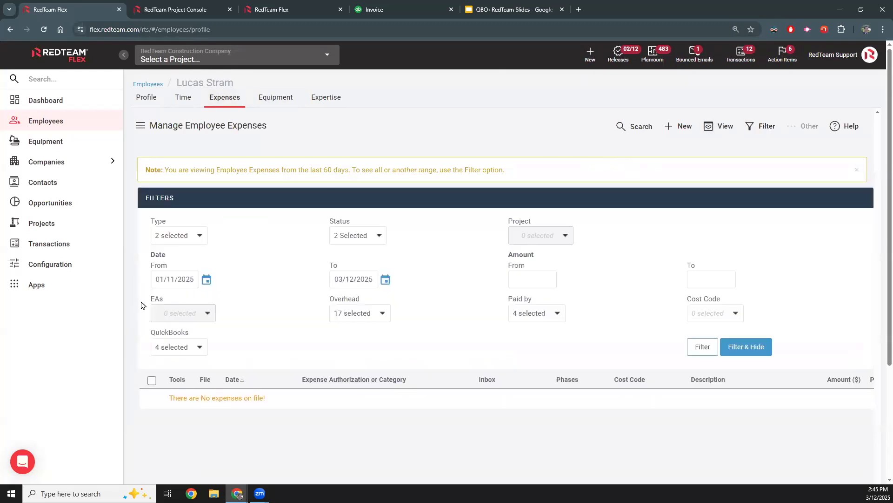
left_click(206, 279)
left_click(217, 318)
left_click(217, 318)
left_click(227, 343)
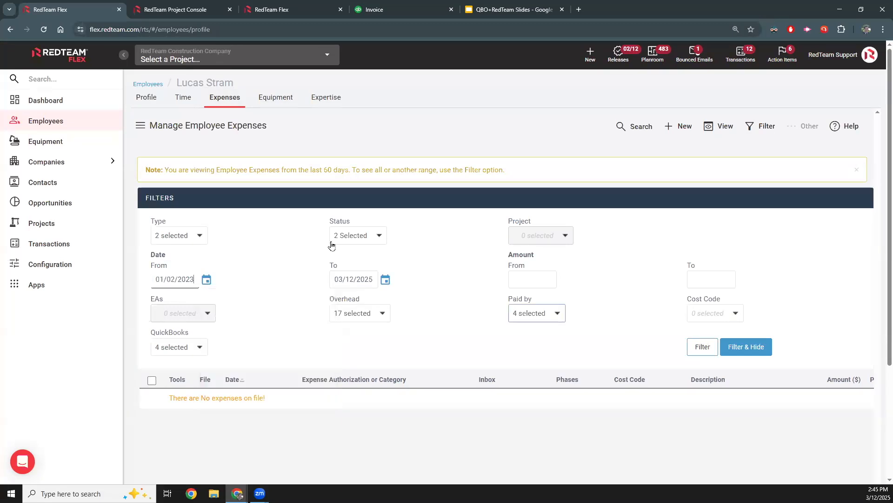
left_click(333, 236)
left_click(746, 347)
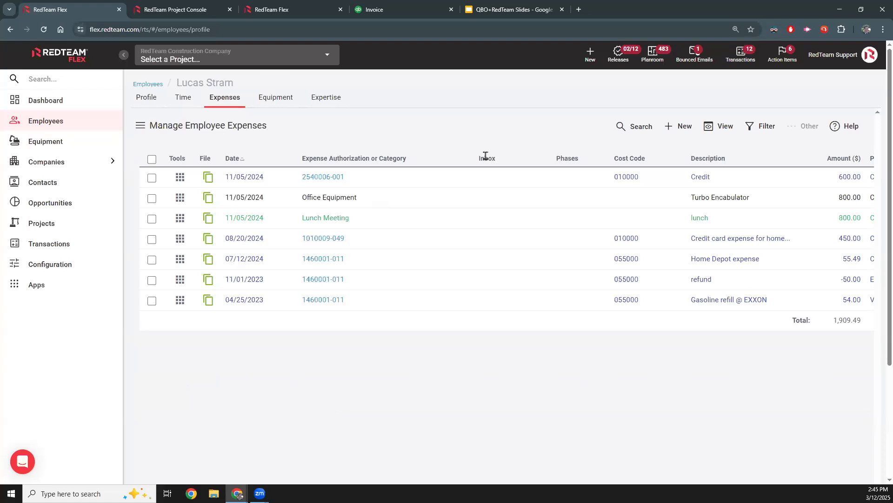
left_click(152, 219)
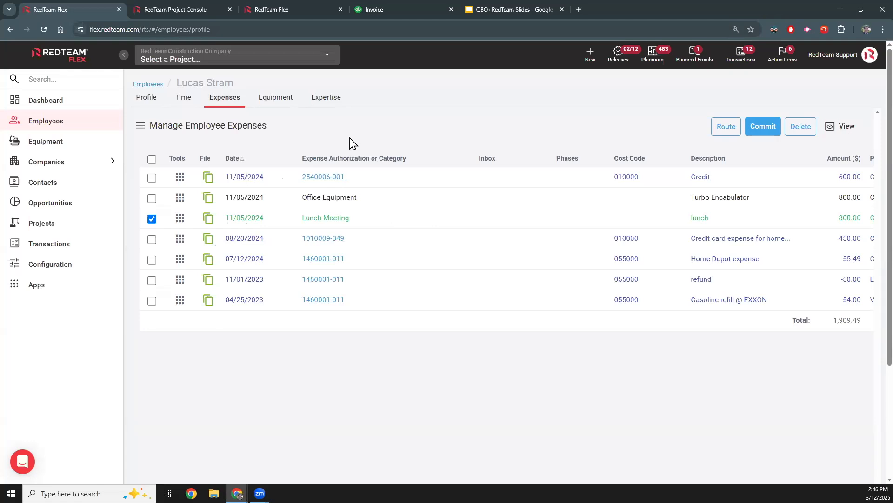
- Open the employee's time records and start a timesheet for Mar 9 - Mar 15, 2025
left_click(183, 98)
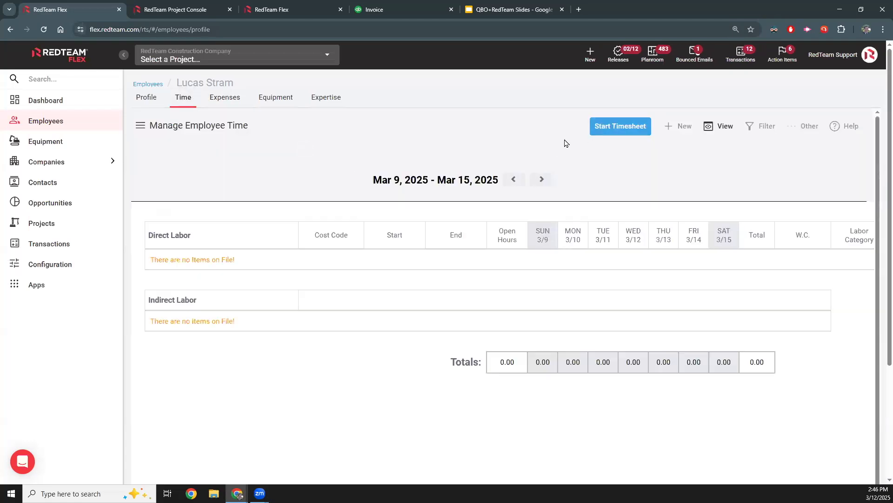
left_click(611, 135)
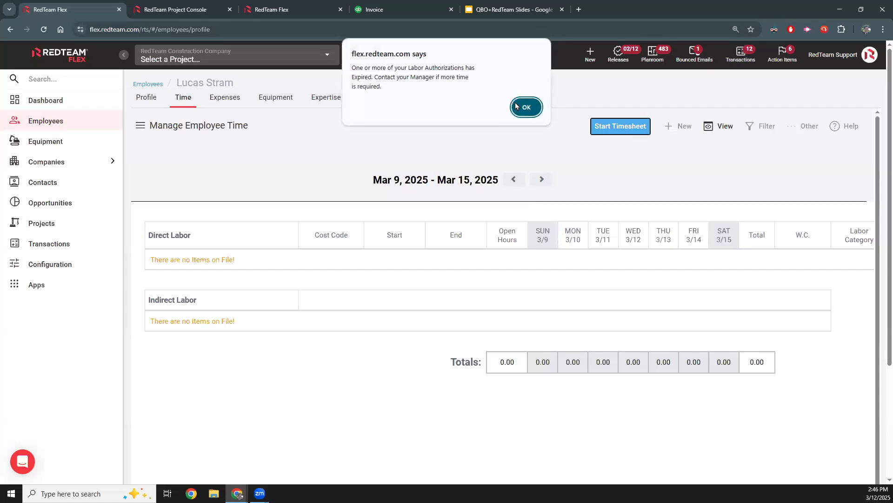
left_click(517, 106)
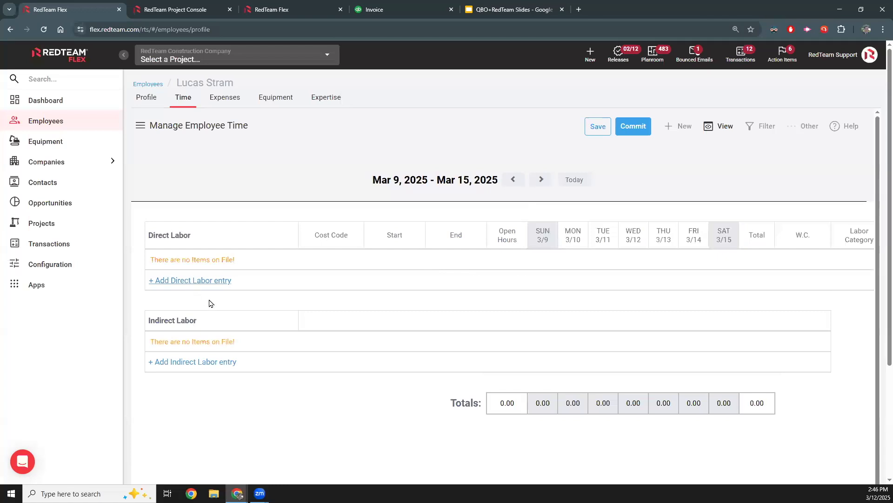
- Add a direct labor entry for project 1010006 - Coffee Shop Neuman with the Original scope and cost code 013100 - Project Management and Coordination
left_click(193, 280)
left_click(193, 292)
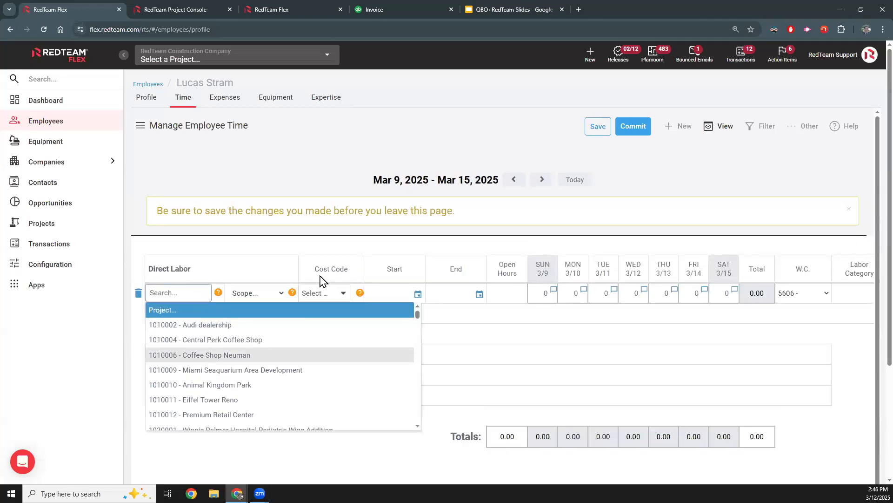
left_click(259, 354)
left_click(259, 300)
left_click(259, 326)
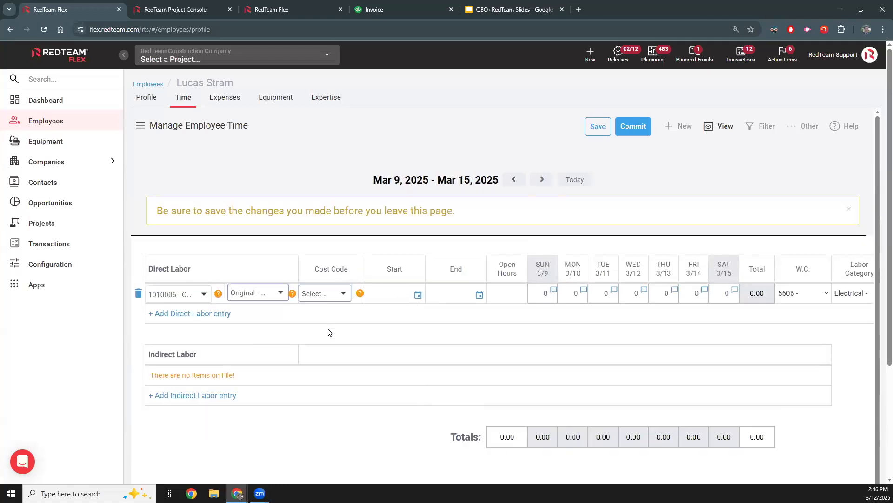
left_click(325, 293)
scroll(373, 372, "down", 2)
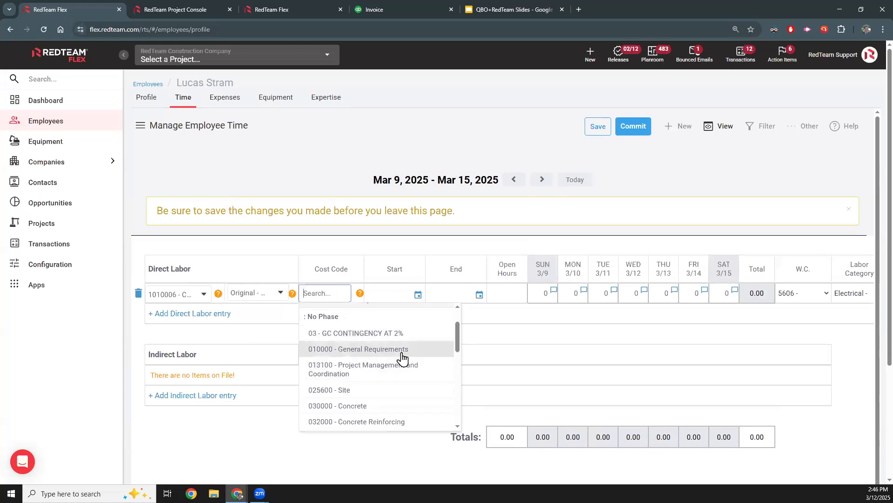
left_click(410, 370)
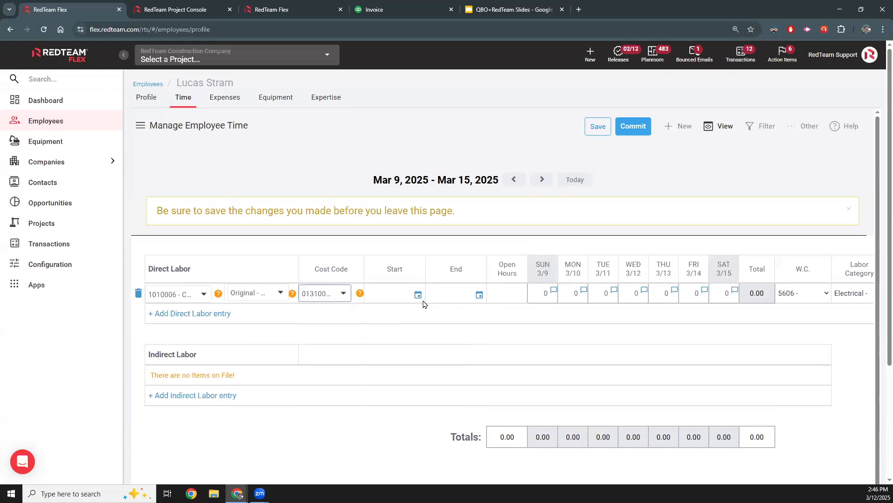
- Set the labor entry's start date to 03/10/2025 and end date to 03/14/2025, and save the timesheet
left_click(418, 295)
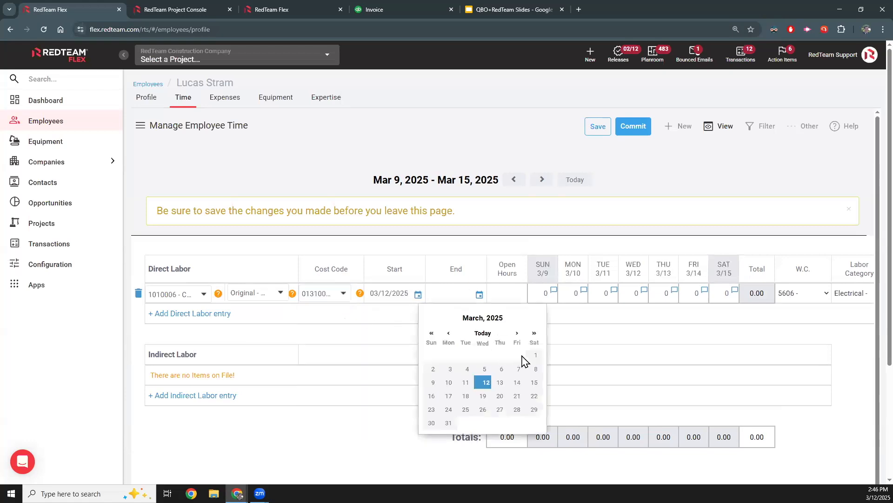
left_click(448, 382)
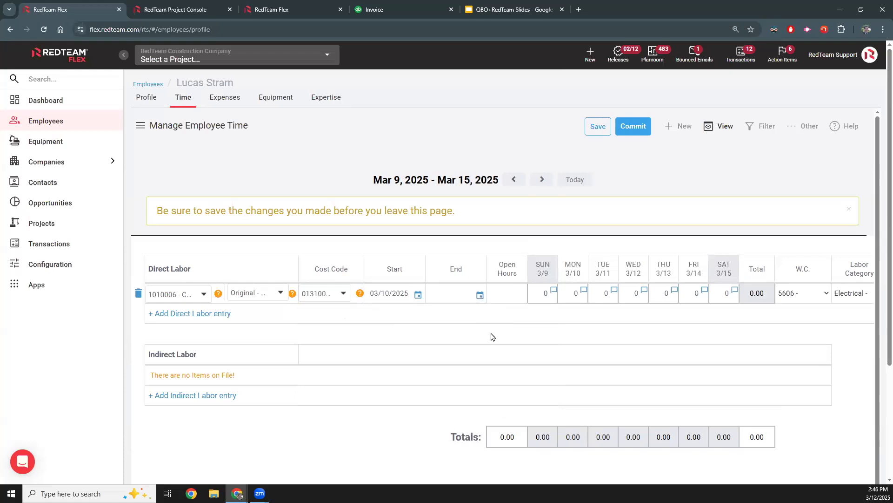
left_click(480, 295)
left_click(582, 385)
left_click(608, 299)
left_click(598, 129)
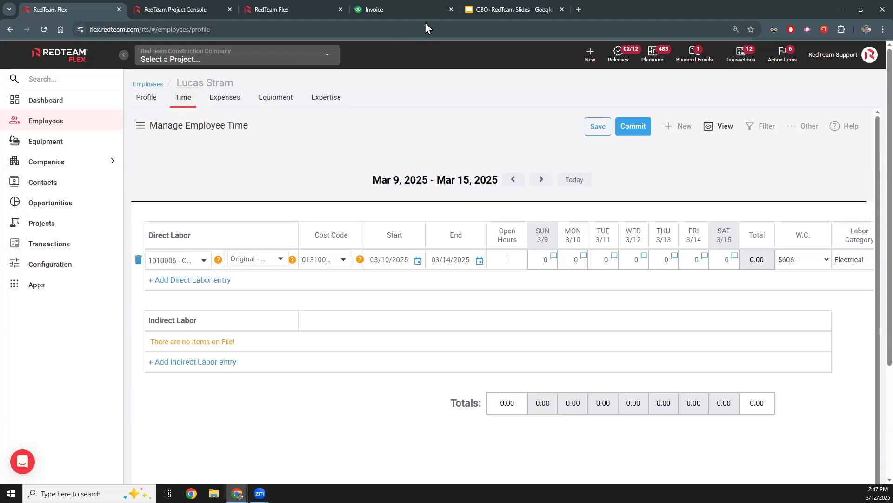
left_click(387, 10)
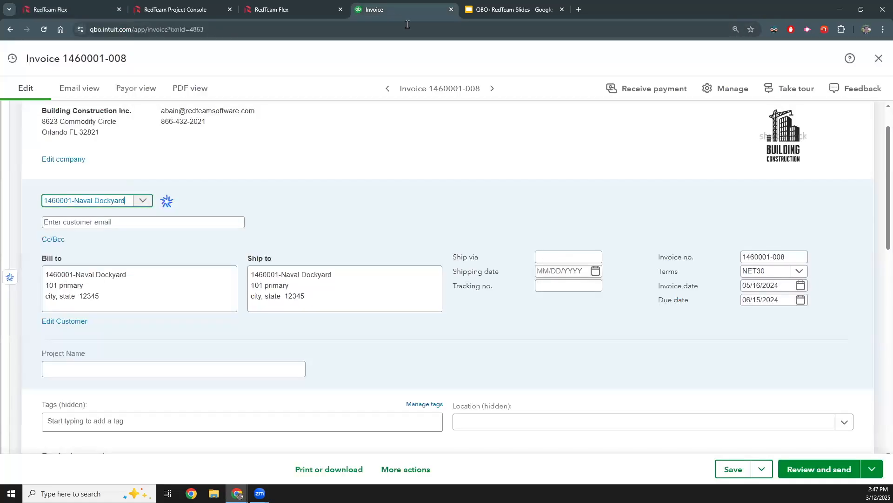
left_click(876, 60)
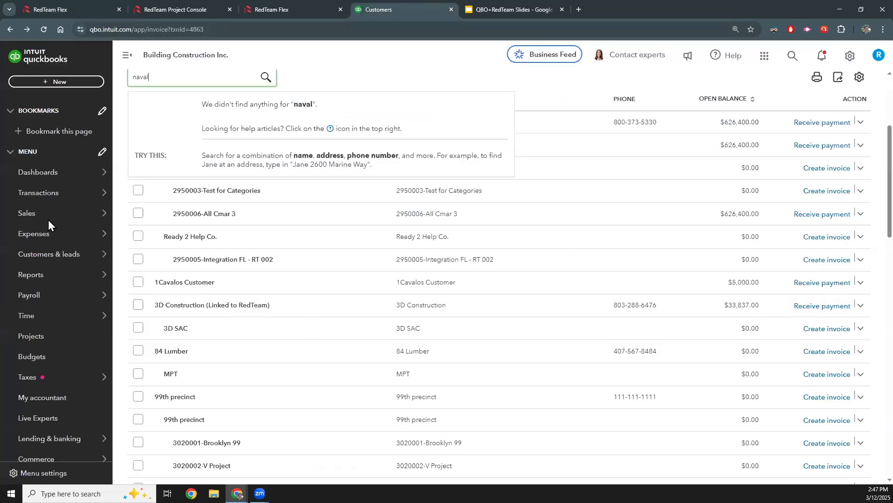
key("alt+Left")
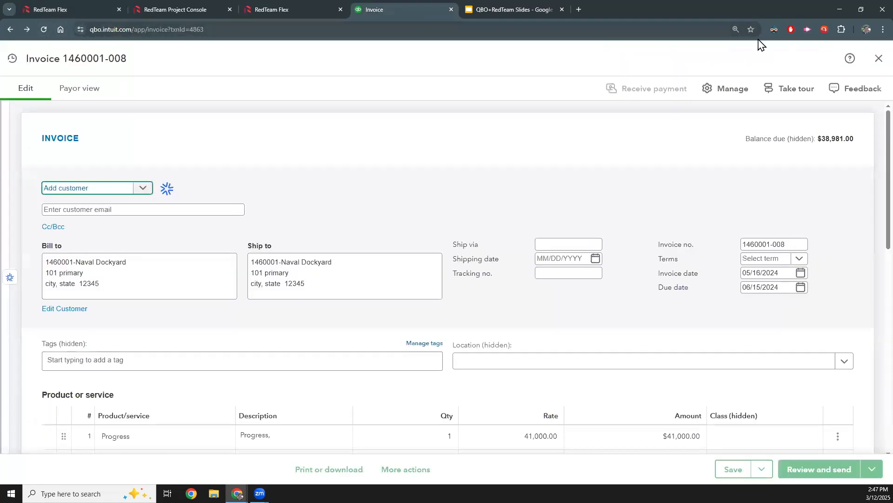
left_click(879, 58)
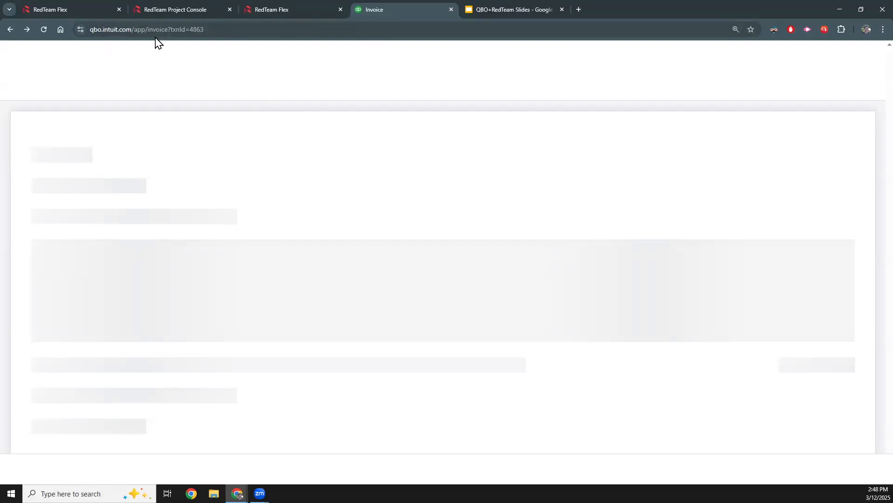
left_click(879, 58)
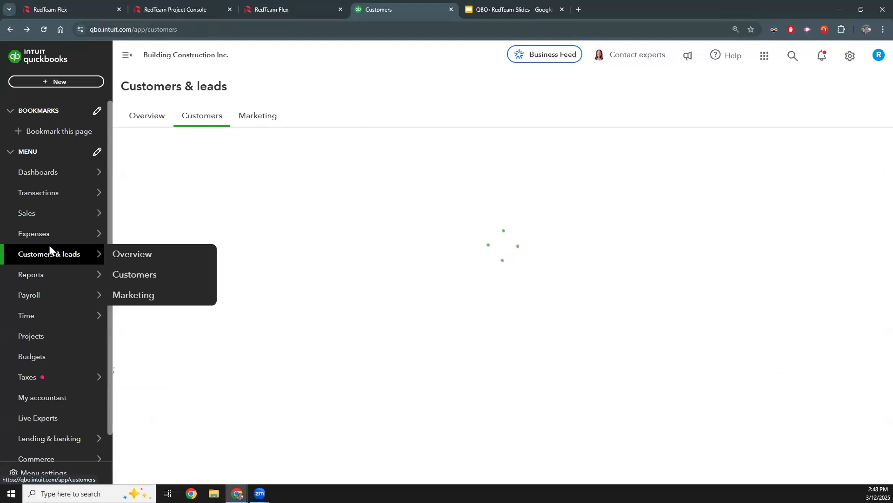
mouse_move(93, 254)
left_click(129, 250)
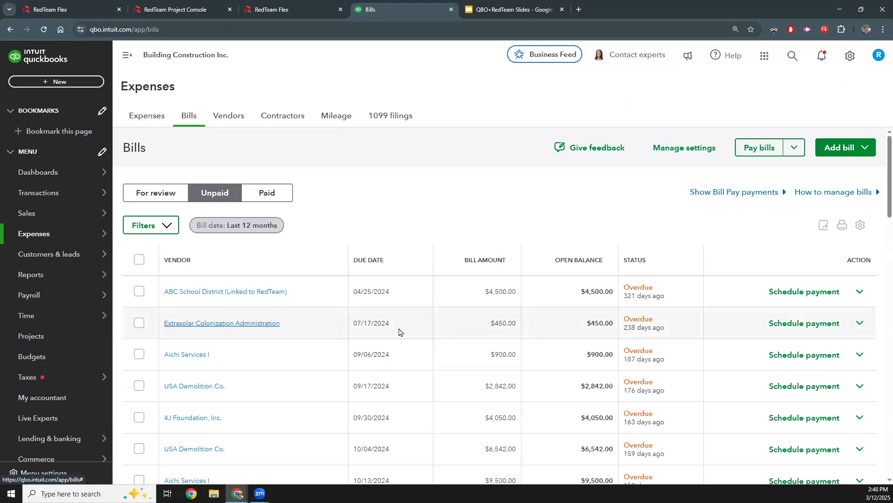
- Open the ABC School District bill, choose Division Name as location and 040000 as the Masonry line's class, and close the bill
left_click(369, 365)
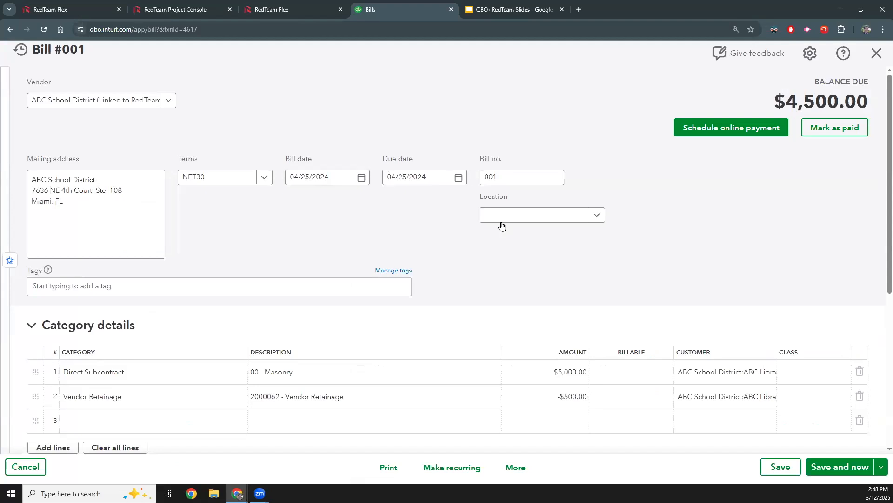
left_click(552, 223)
left_click(507, 311)
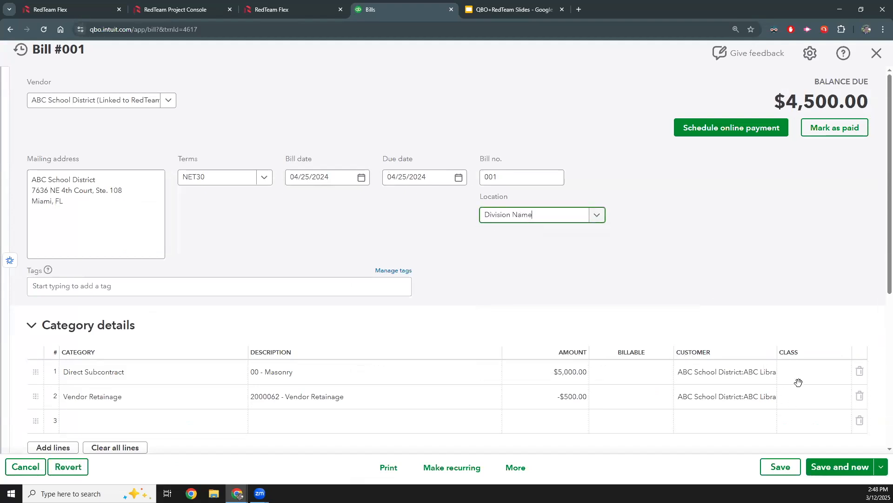
left_click(843, 371)
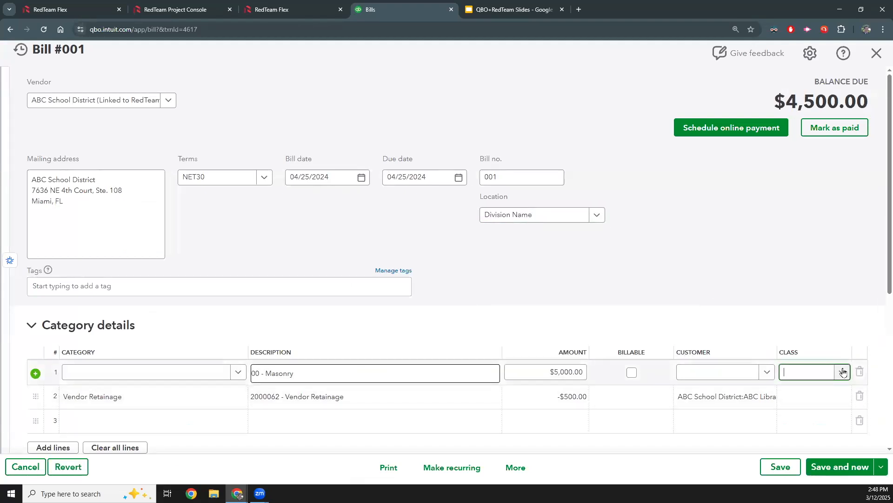
left_click(814, 378)
left_click(797, 465)
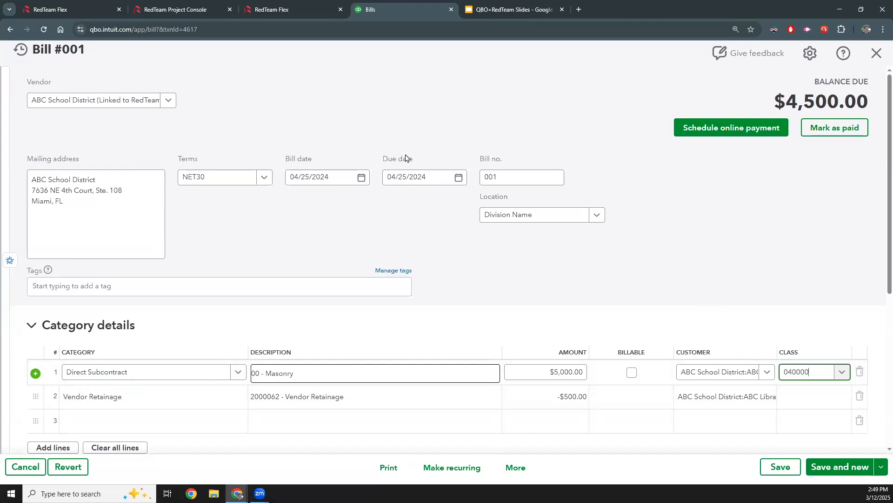
left_click(877, 56)
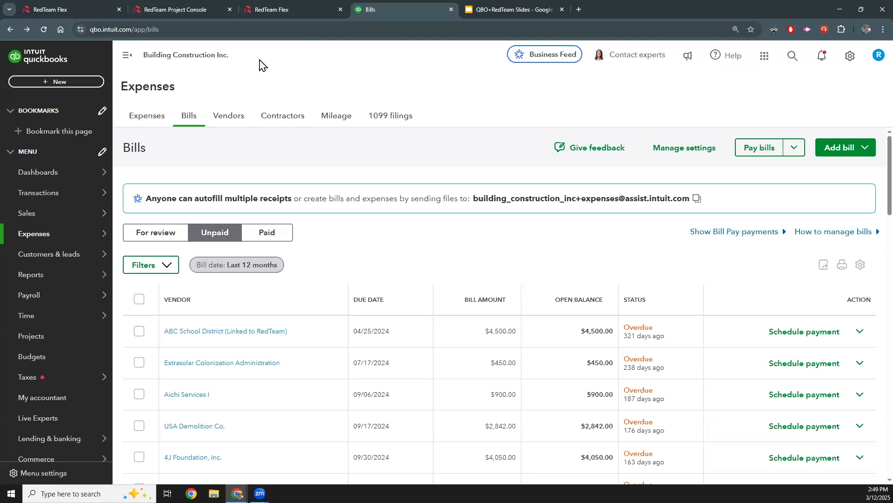
- Switch back to the RedTeam Flex apps page, reopen the QuickBooks Online integration, and open its transactions log
left_click(281, 10)
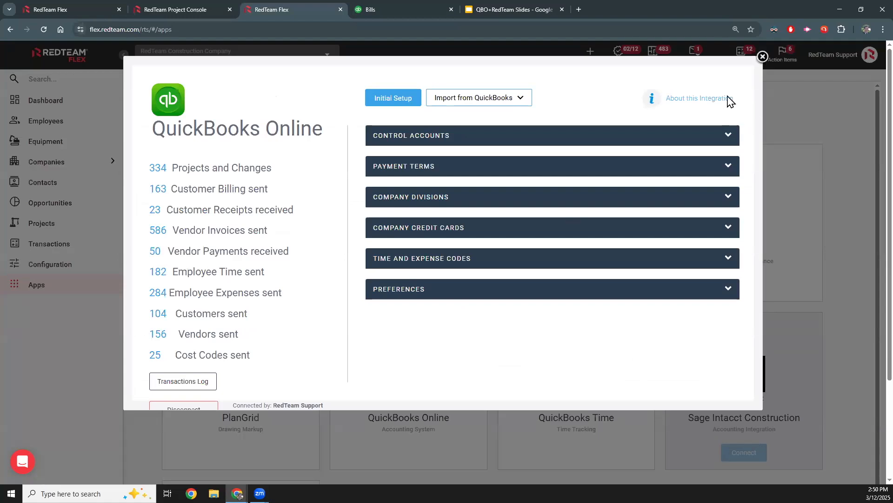
left_click(763, 57)
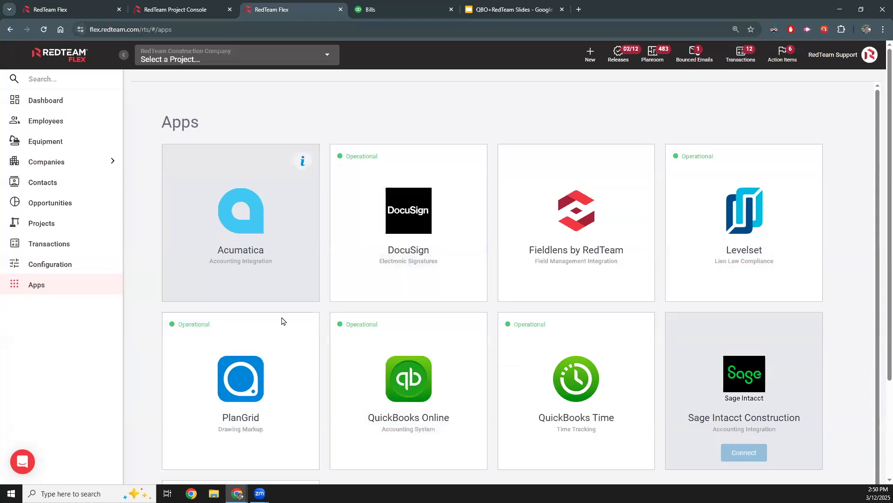
left_click(242, 251)
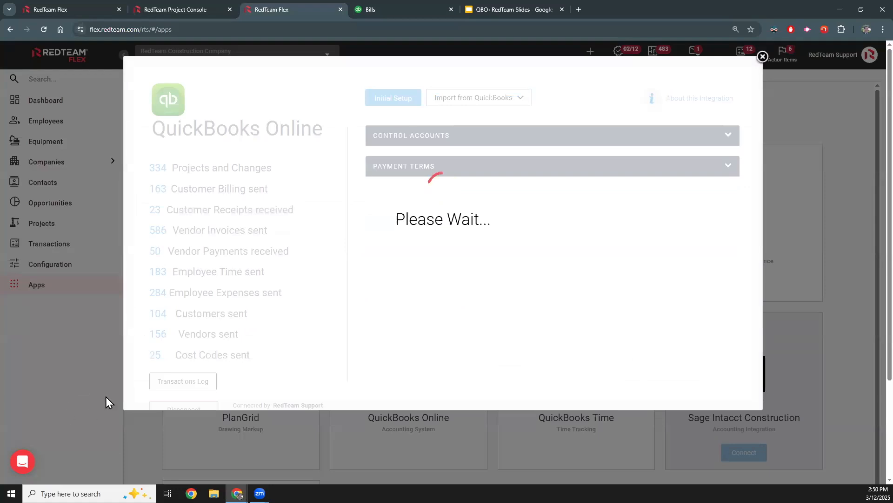
left_click(173, 392)
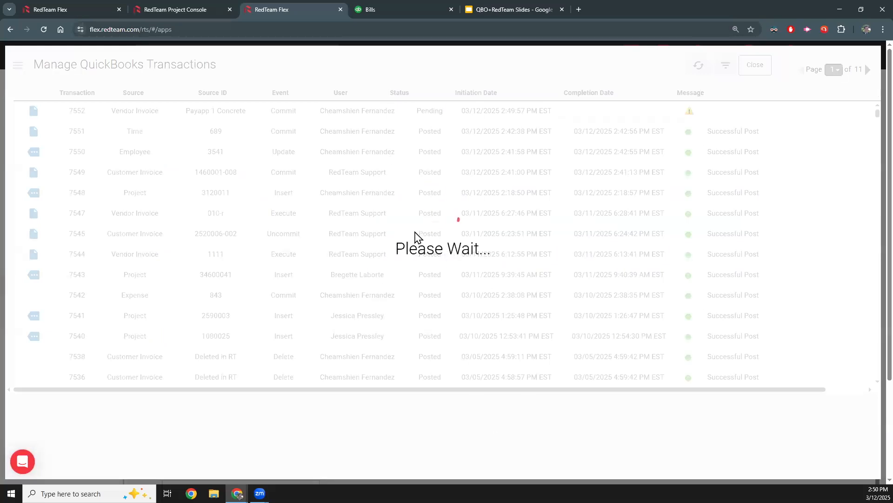
- Review the logged QuickBooks transactions, highlight the ProductAndService transaction's error message, and close the log and the integration window
scroll(778, 154, "down", 1)
scroll(644, 251, "down", 1)
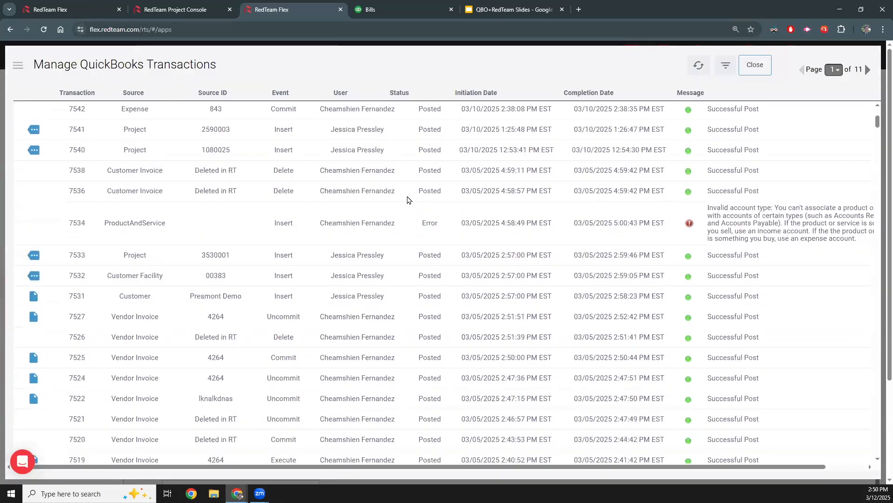
left_click_drag(705, 214, 859, 242)
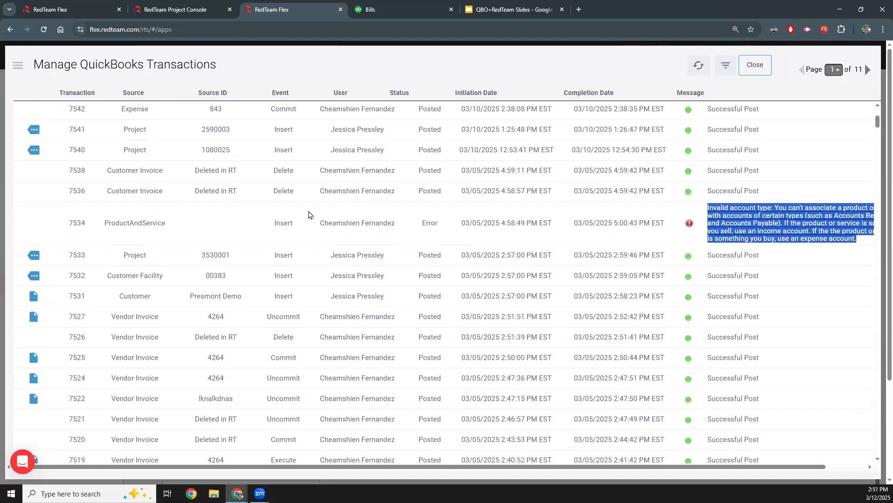
scroll(689, 250, "down", 1)
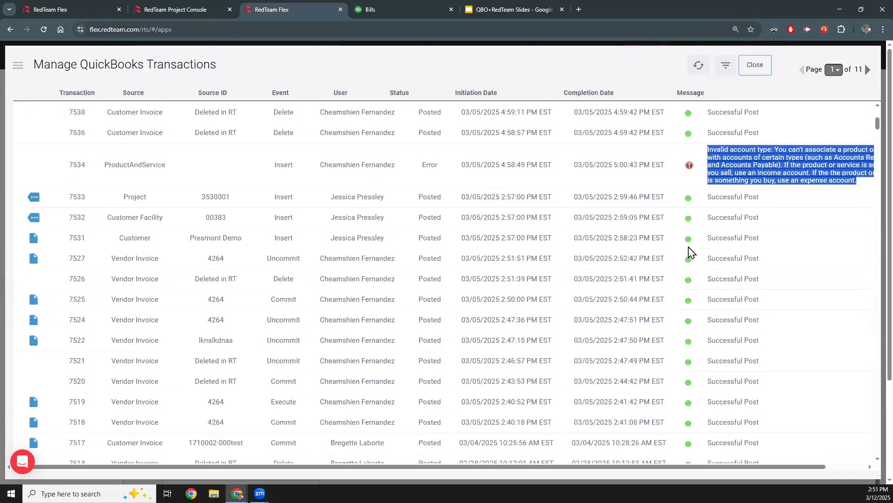
scroll(688, 251, "down", 3)
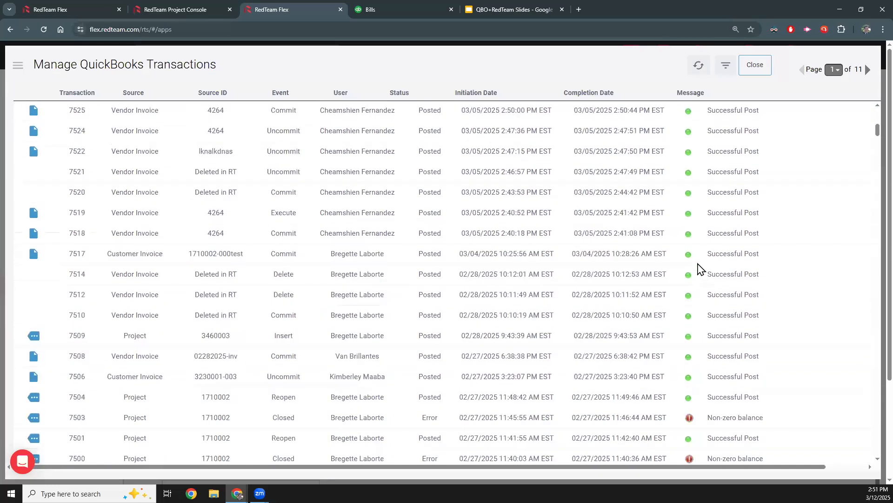
scroll(644, 181, "down", 5)
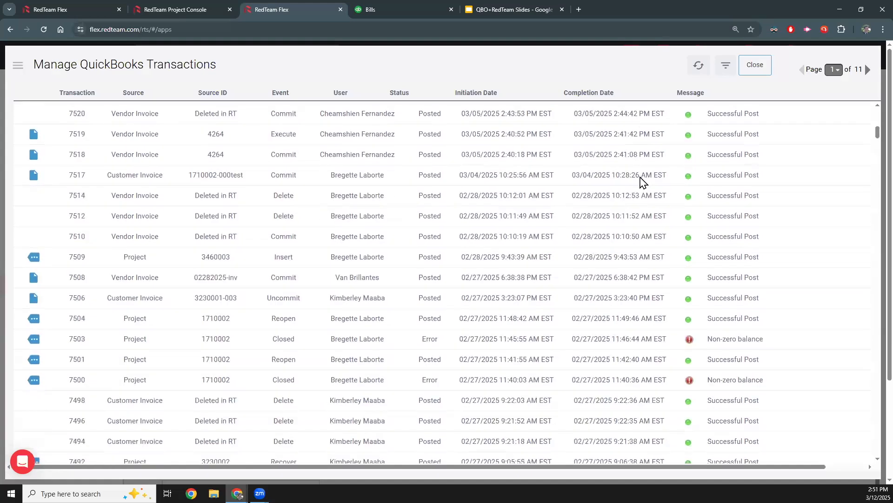
scroll(700, 195, "down", 1)
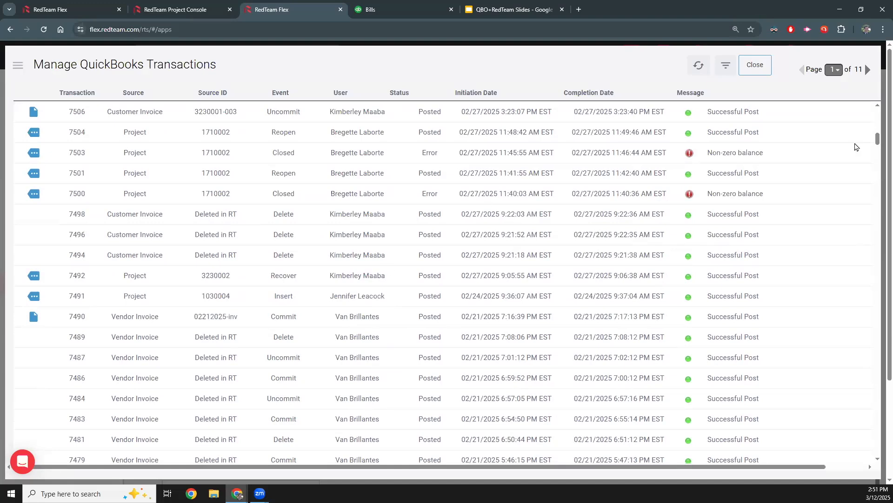
scroll(532, 286, "down", 2)
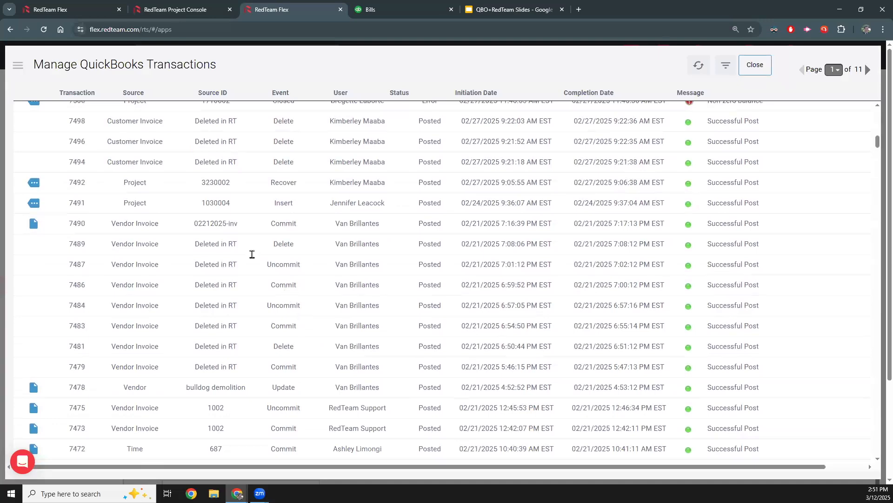
left_click(758, 62)
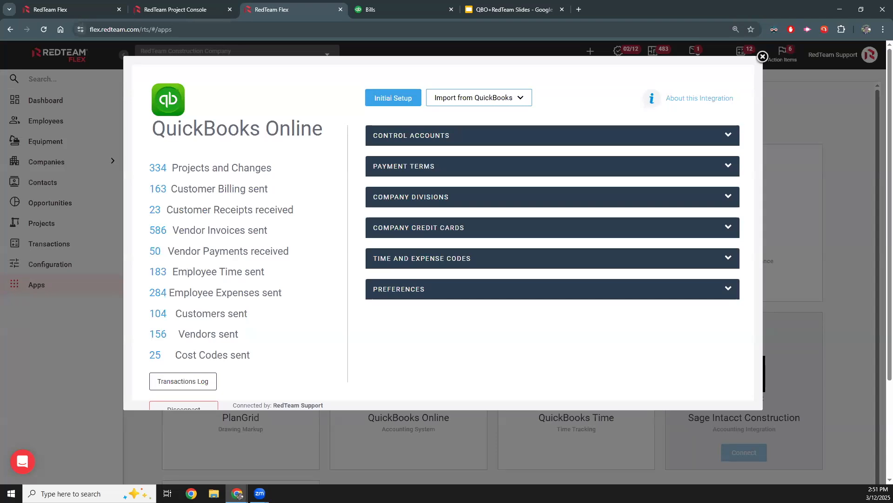
left_click(762, 57)
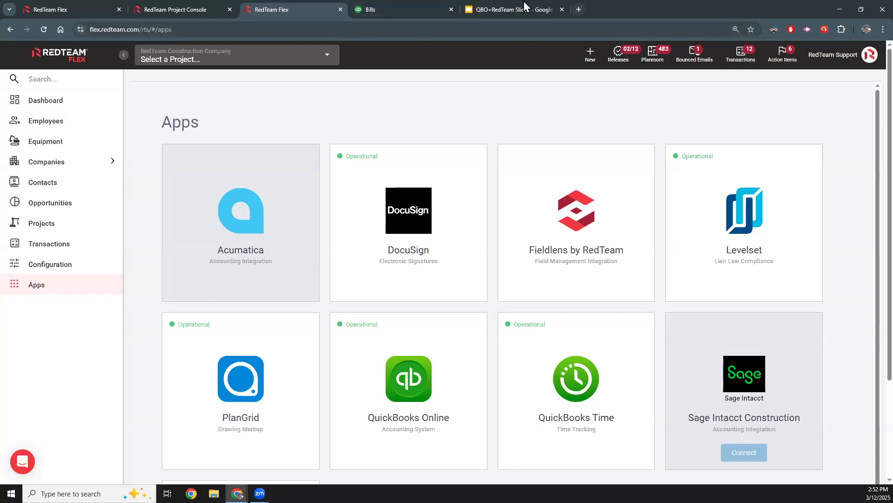
- Switch to the QBO+RedTeam presentation in Google Slides and present it full screen
left_click(512, 8)
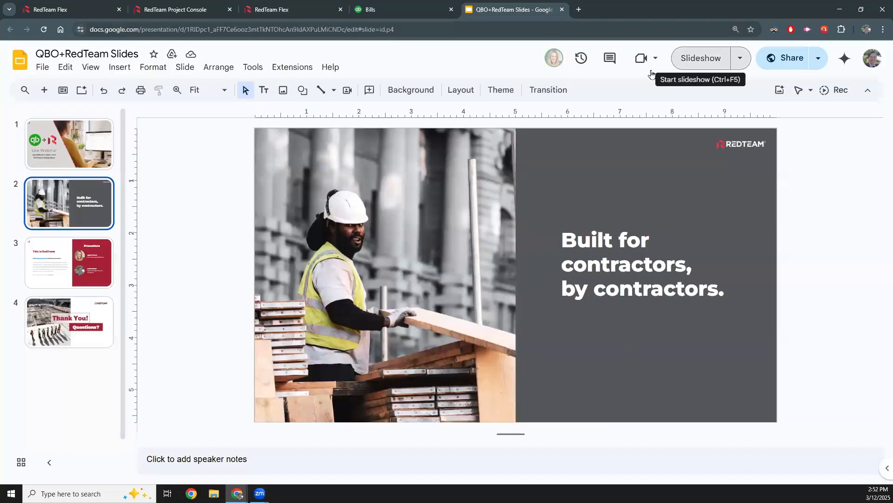
left_click(652, 74)
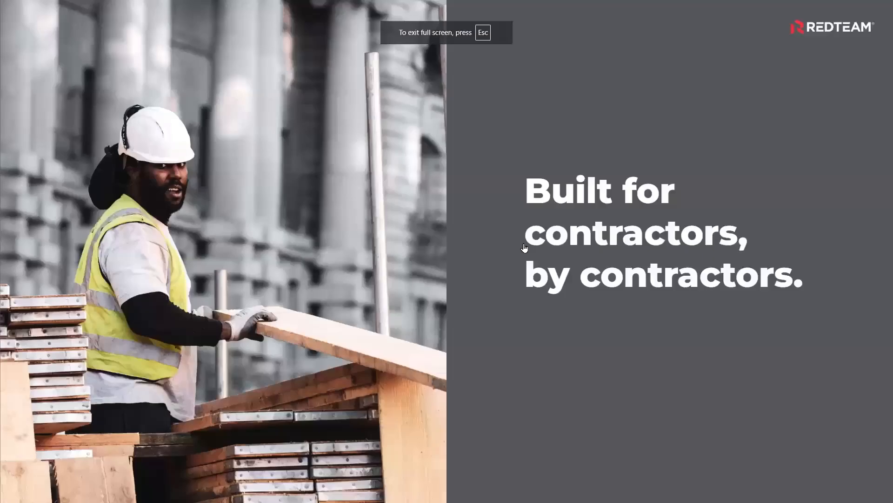